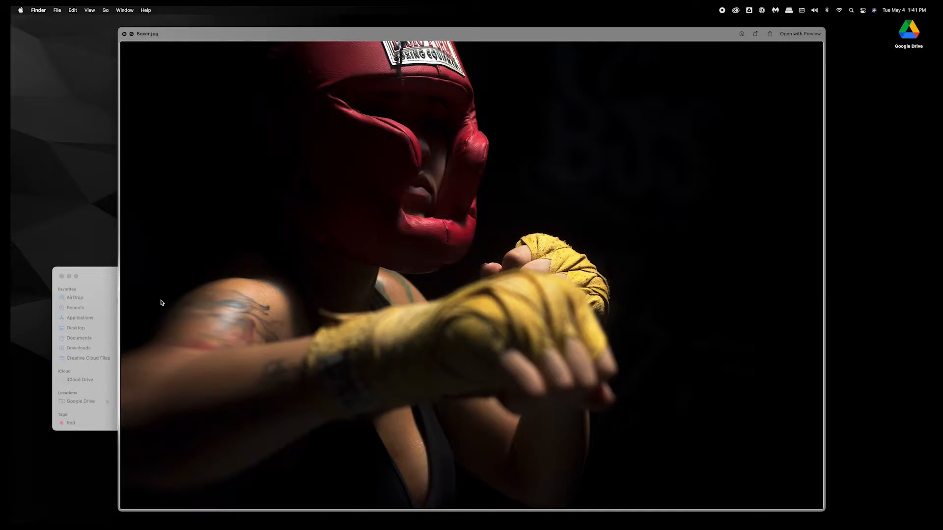
Open Boxer.jpg from the Boxing GIF folder in Photoshop.
key(space)
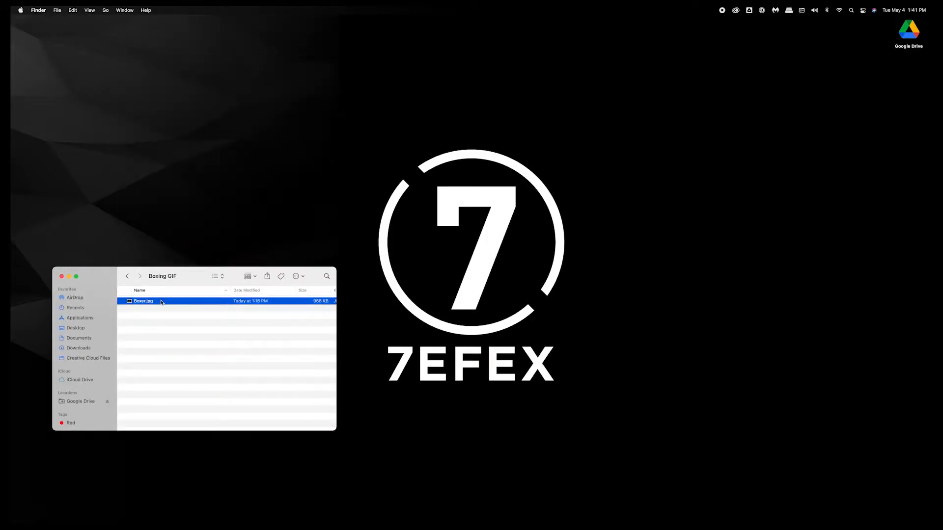
drag(109, 286, 123, 259)
mouse_move(12, 259)
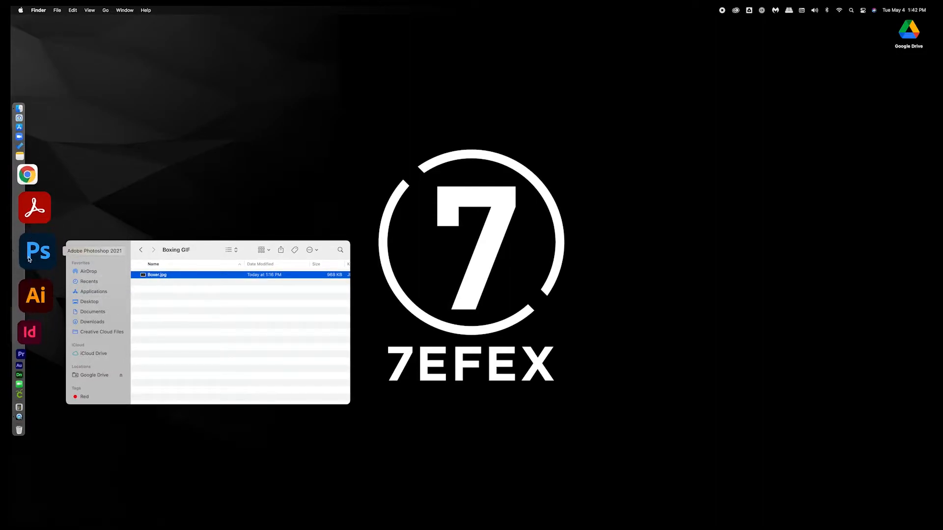
click(156, 294)
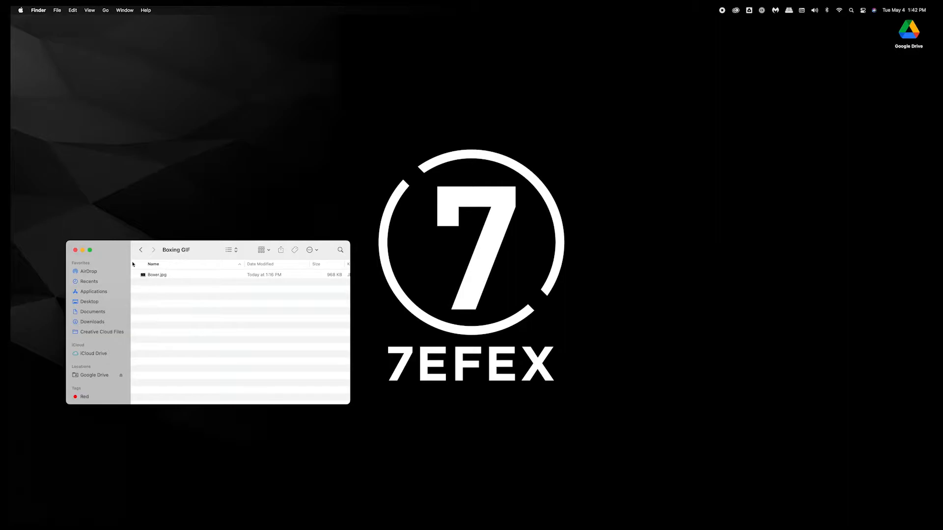
click(158, 275)
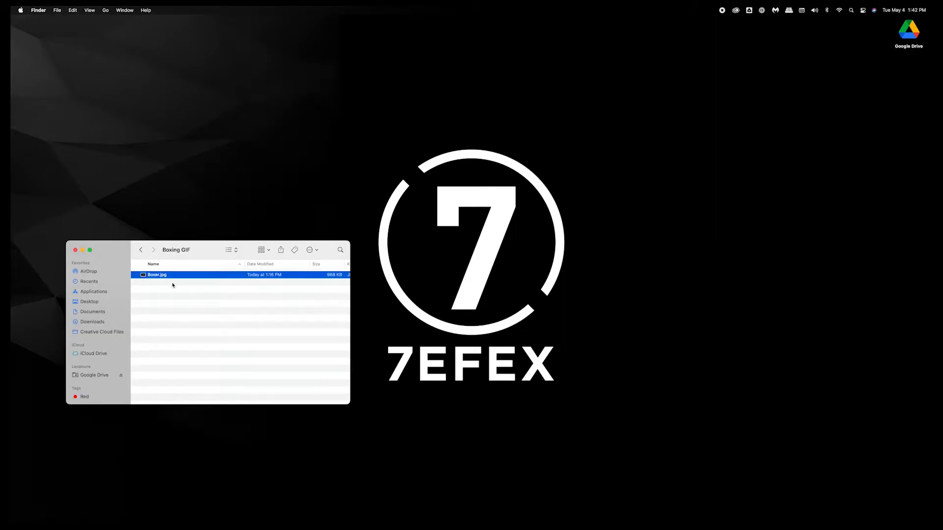
drag(151, 276, 30, 250)
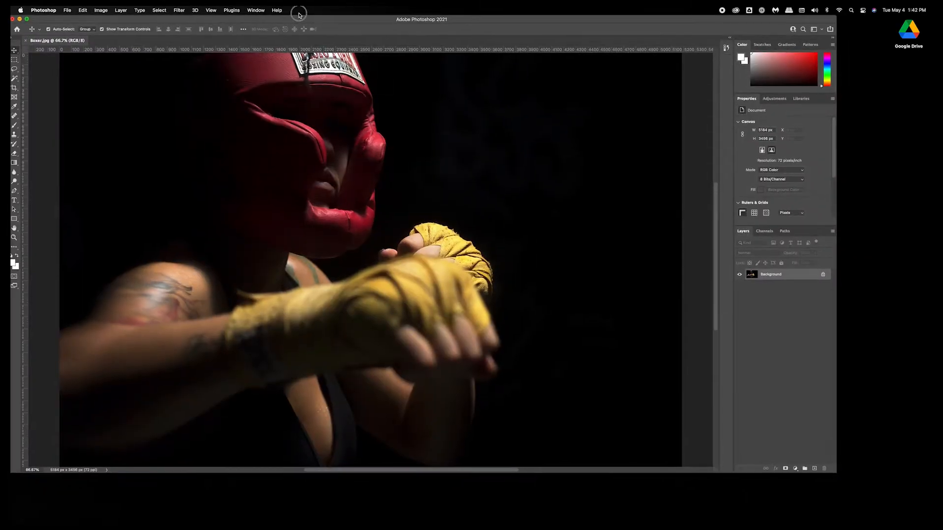
Check the photo's image size in pixels and its colour mode.
drag(298, 14, 311, 16)
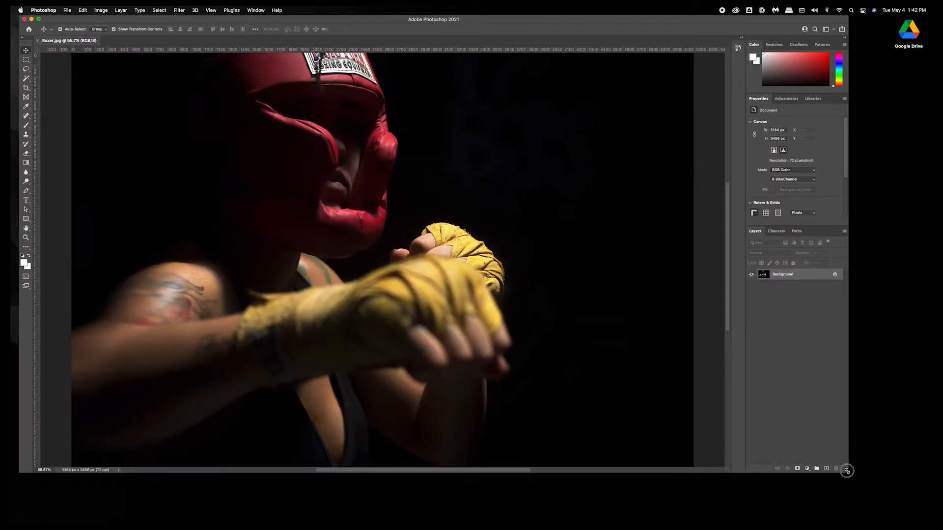
drag(846, 471, 932, 515)
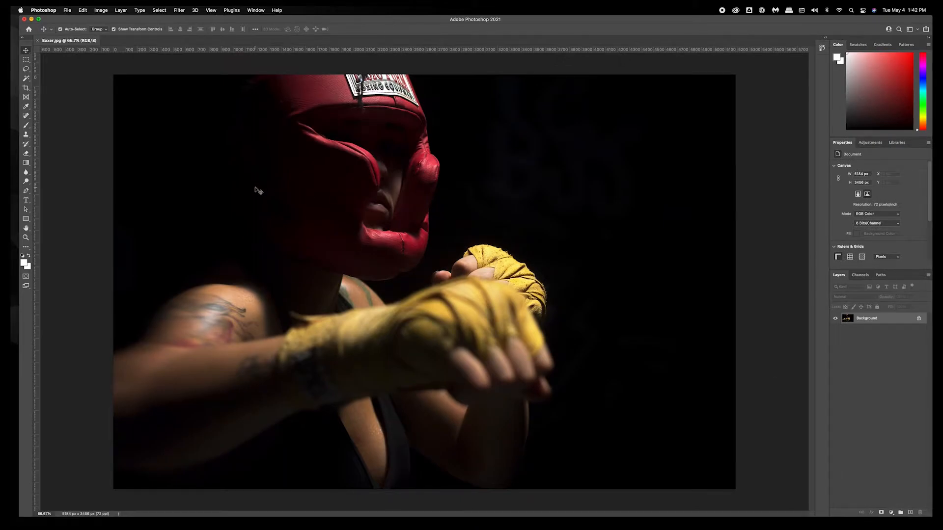
click(100, 10)
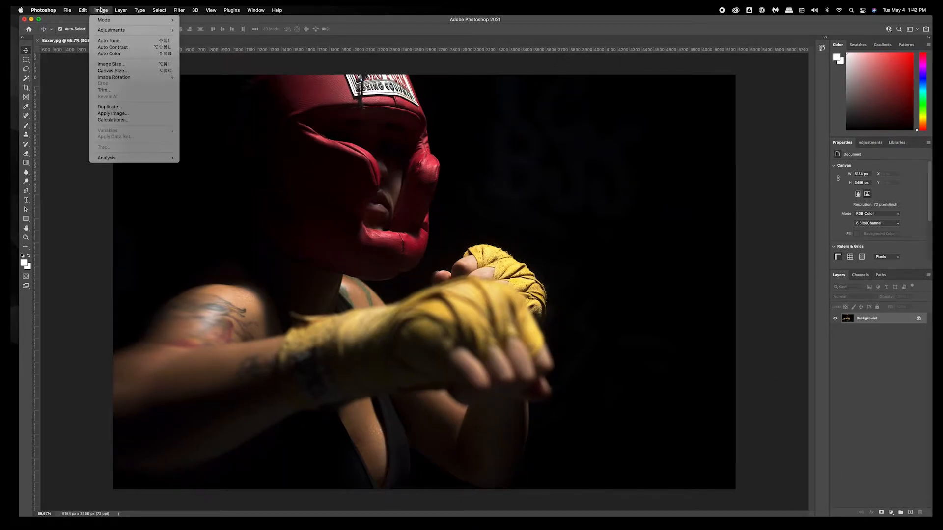
click(111, 64)
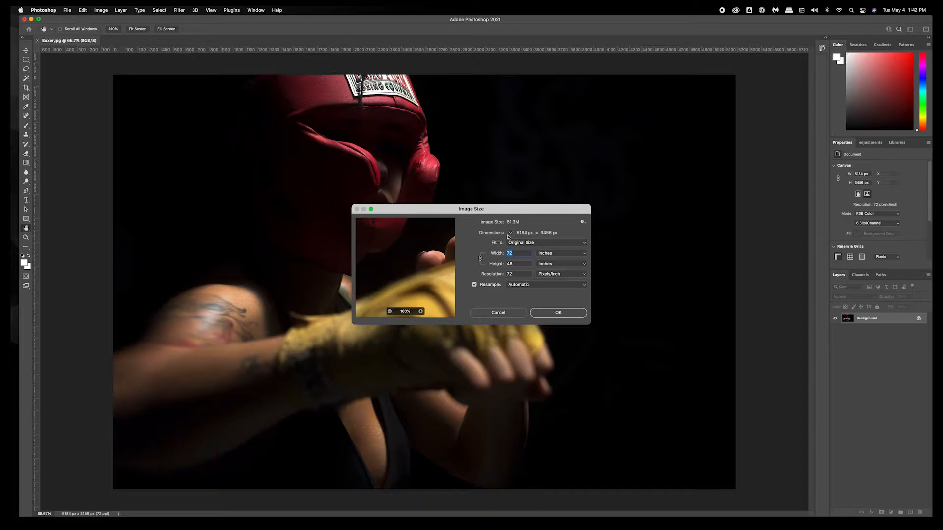
click(551, 254)
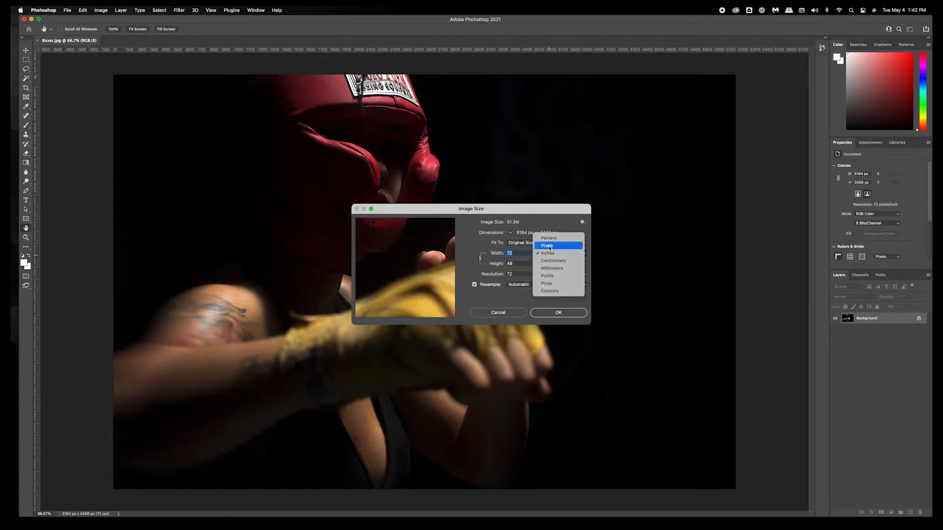
click(549, 246)
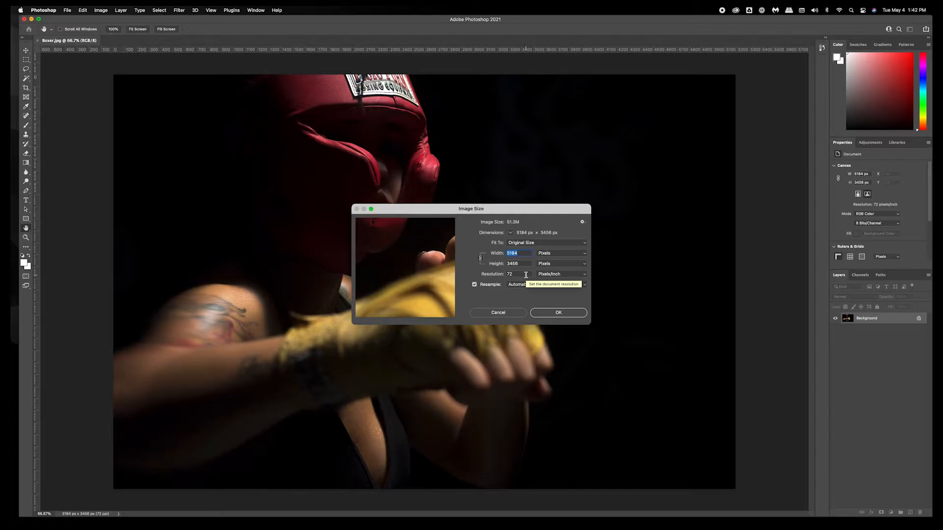
click(562, 318)
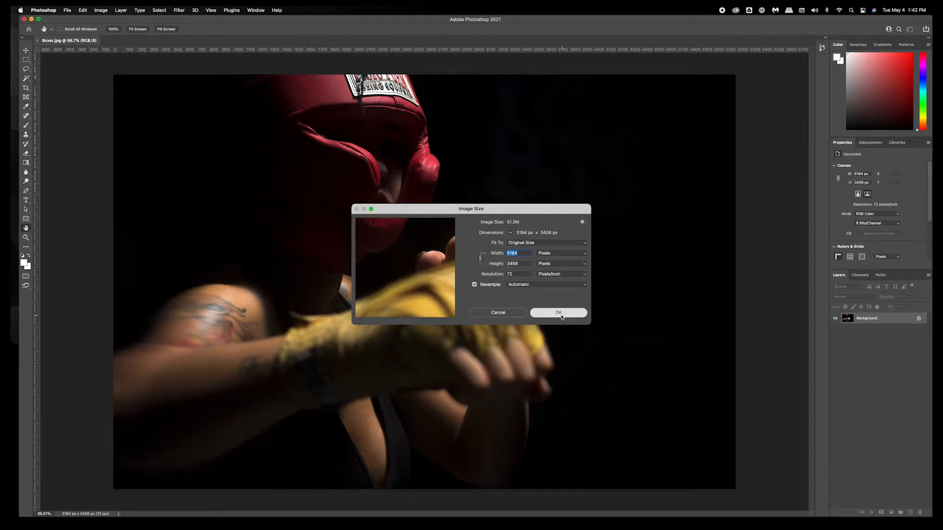
click(99, 11)
mouse_move(100, 20)
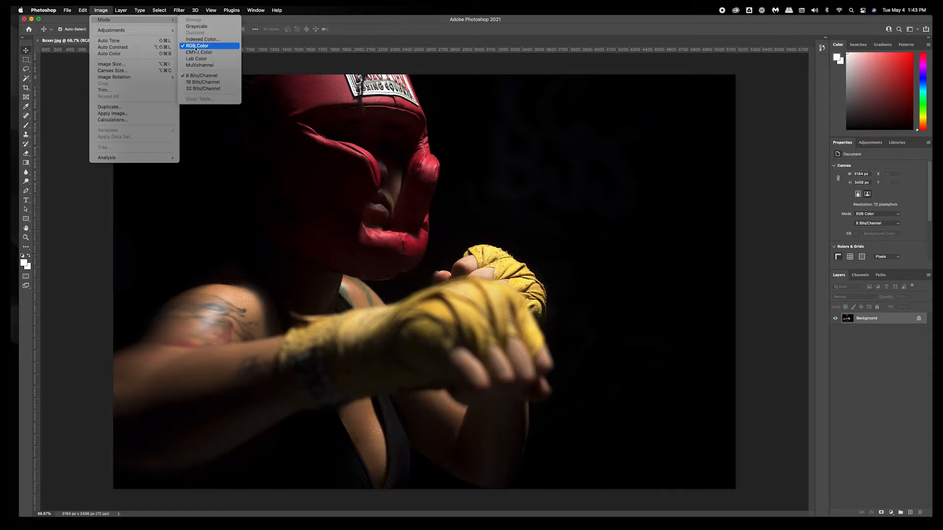
click(755, 135)
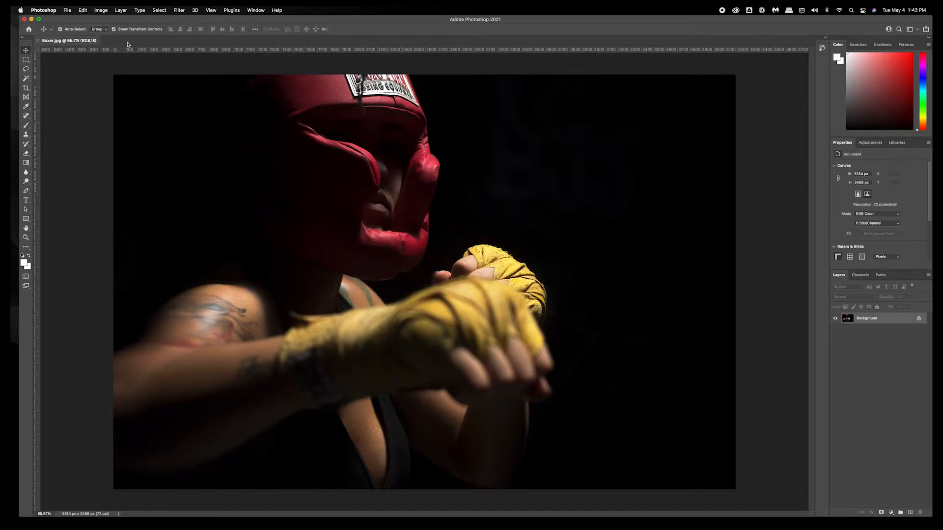
Create a new 600 × 600 px document at 72 pixels/inch in RGB Color.
click(71, 11)
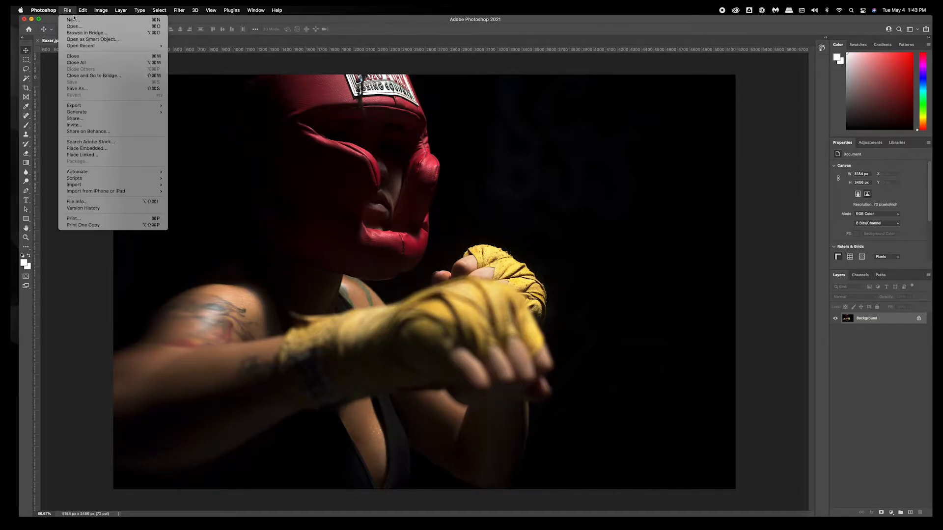
click(74, 20)
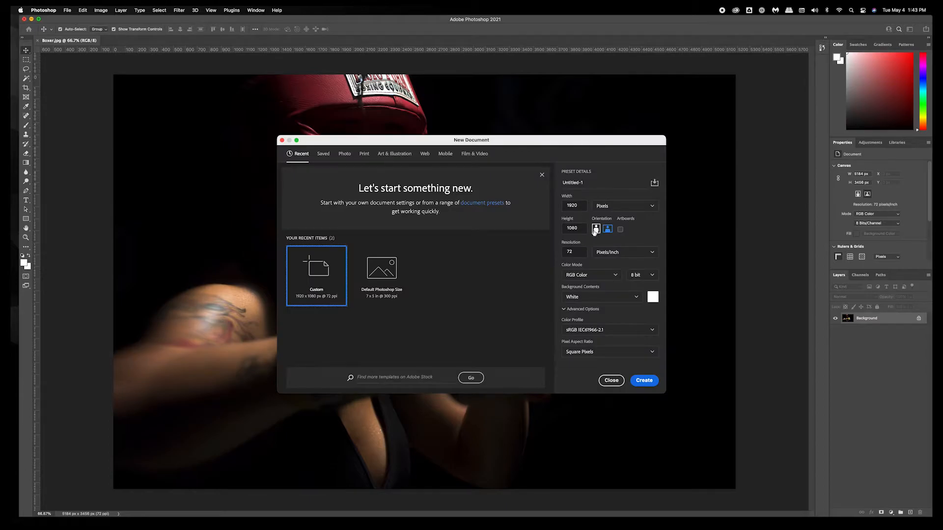
drag(559, 142, 489, 108)
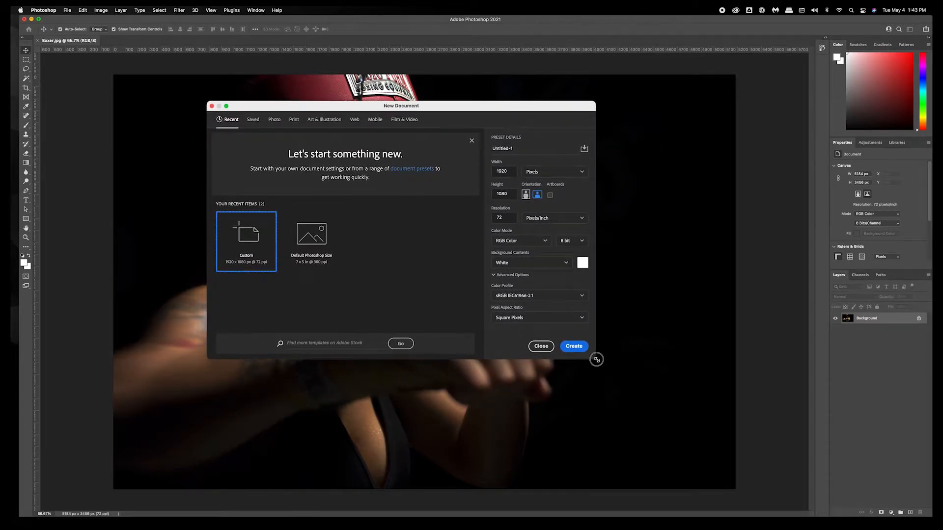
drag(595, 359, 670, 396)
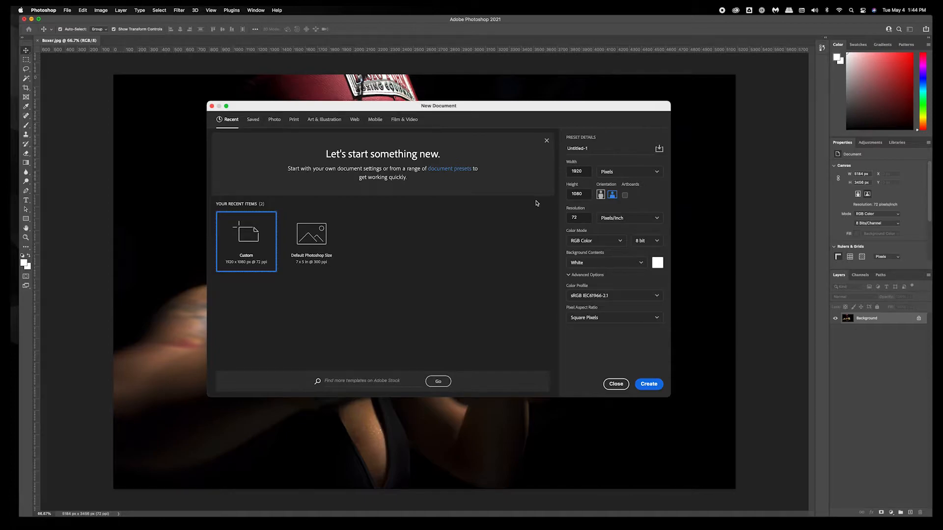
double_click(579, 172)
scroll(578, 171, down, 1)
text(60)
click(659, 200)
click(576, 194)
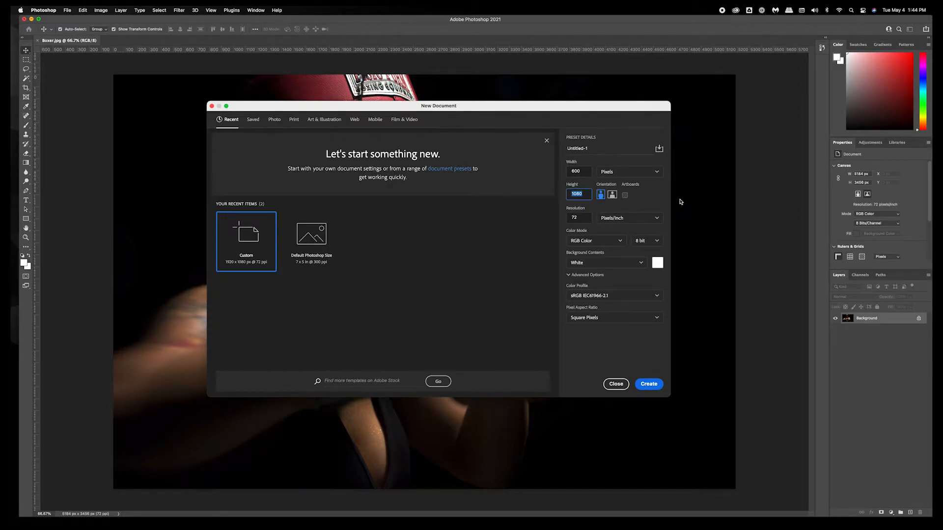
text(600)
double_click(578, 219)
click(589, 241)
click(593, 277)
click(575, 218)
click(558, 230)
click(648, 385)
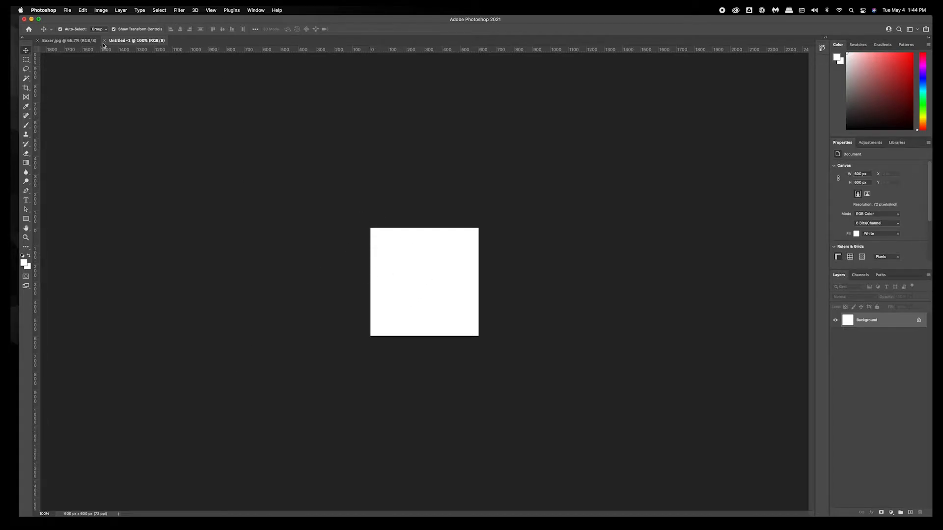
click(79, 42)
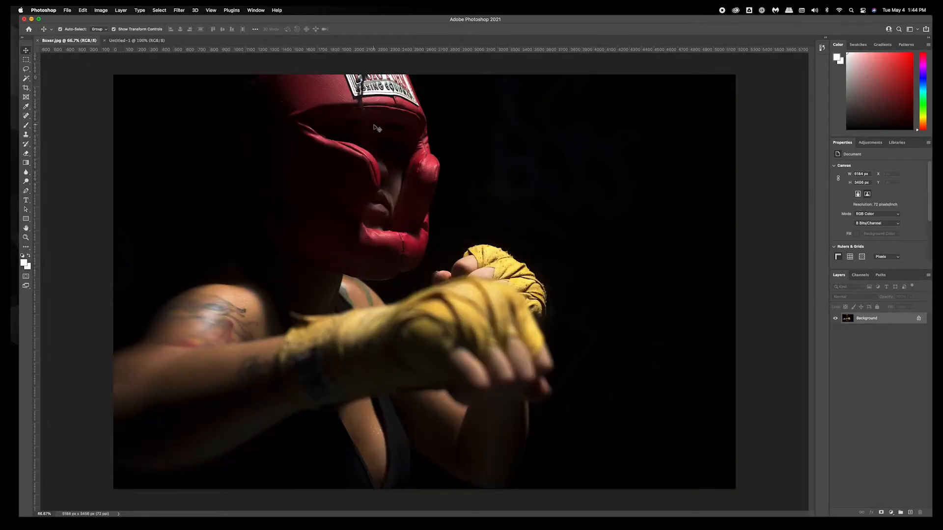
click(138, 43)
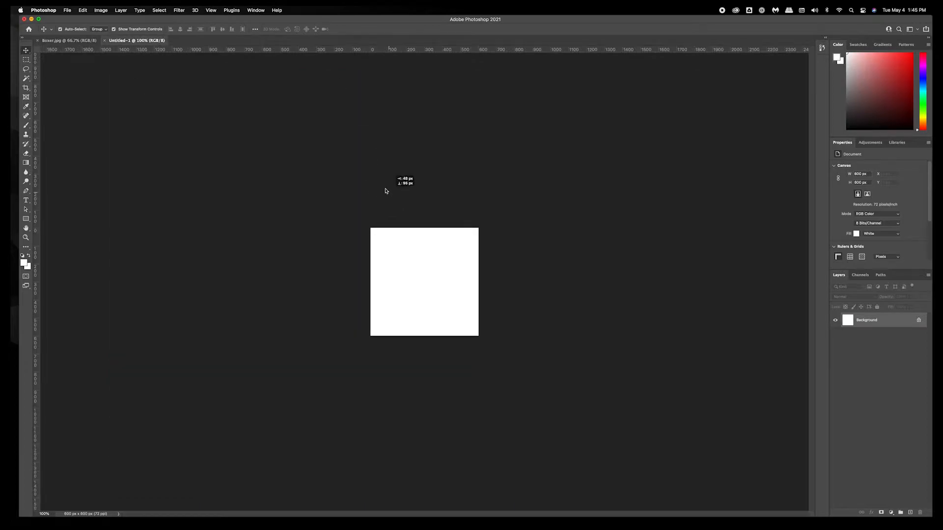
drag(400, 181, 326, 146)
click(467, 224)
click(65, 9)
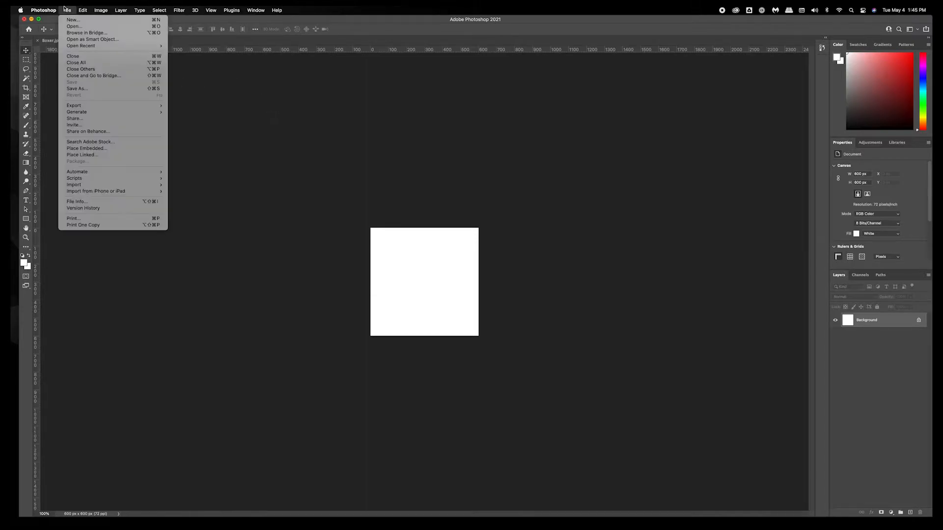
click(259, 215)
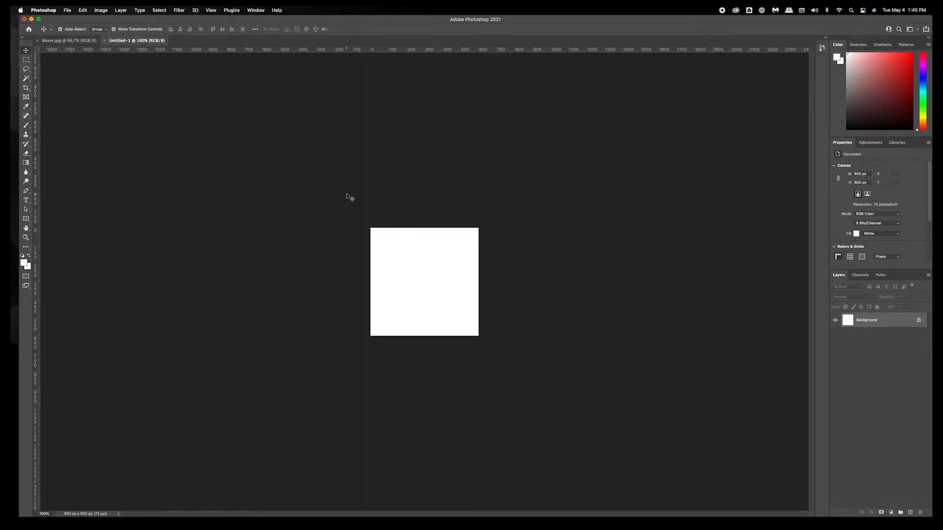
mouse_move(11, 183)
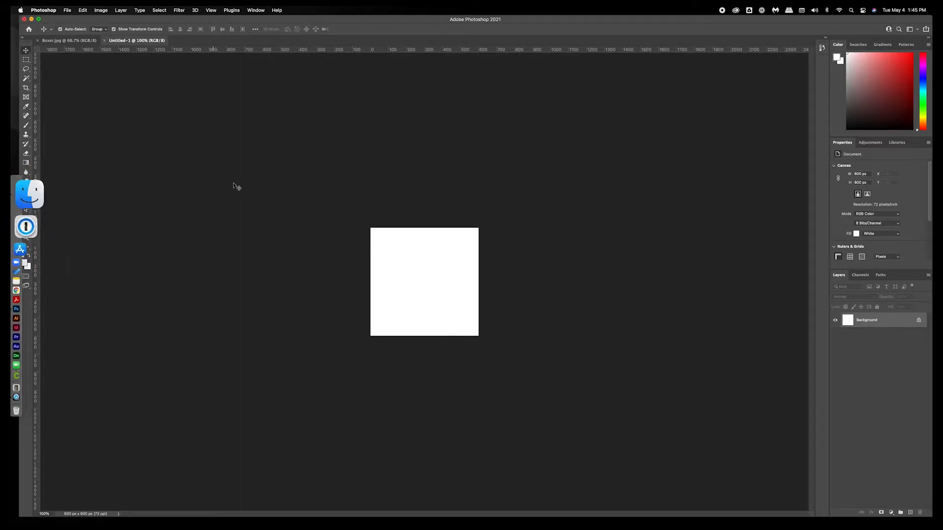
click(25, 183)
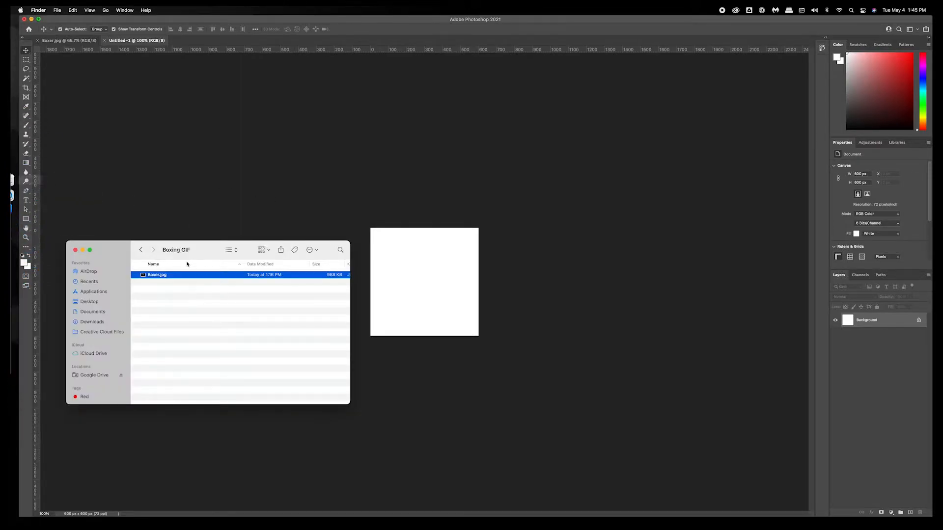
drag(105, 248, 598, 327)
drag(638, 355, 408, 260)
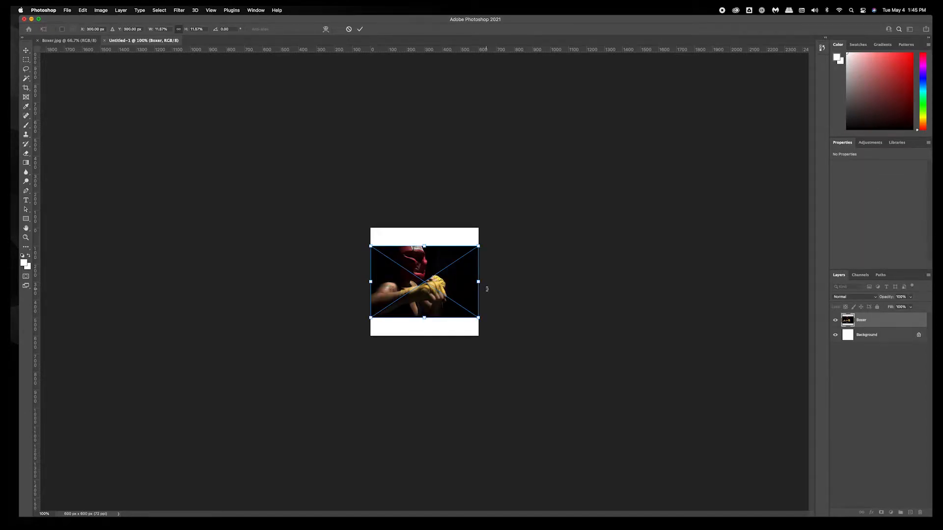
key(Escape)
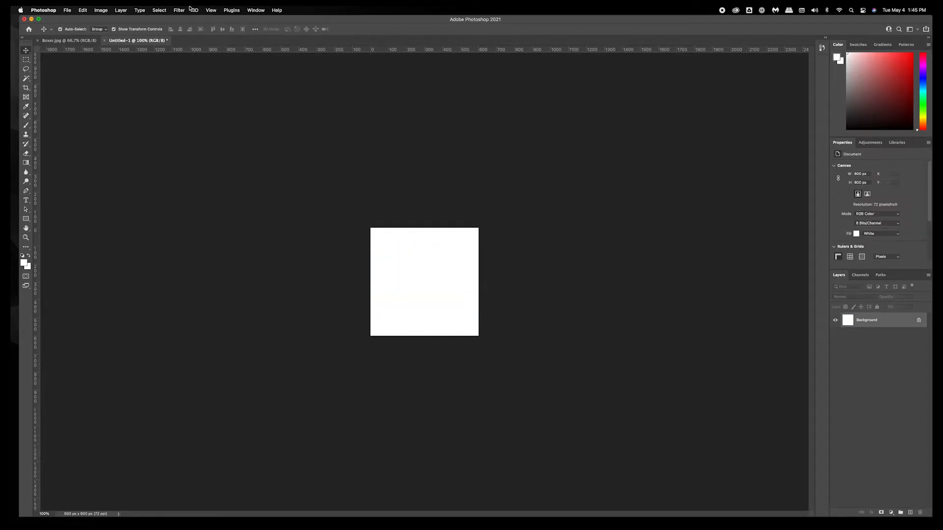
Copy the boxer photo into the new 600 px document as a new layer.
click(62, 42)
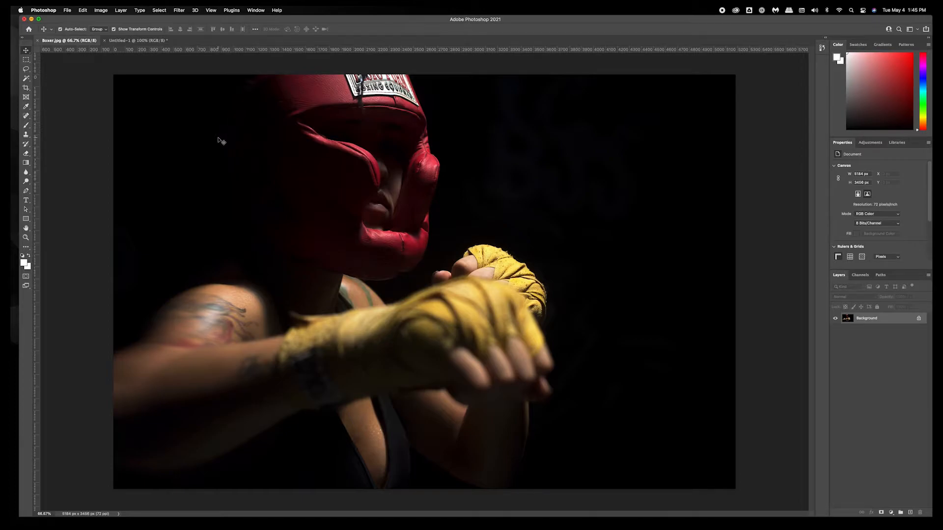
click(108, 10)
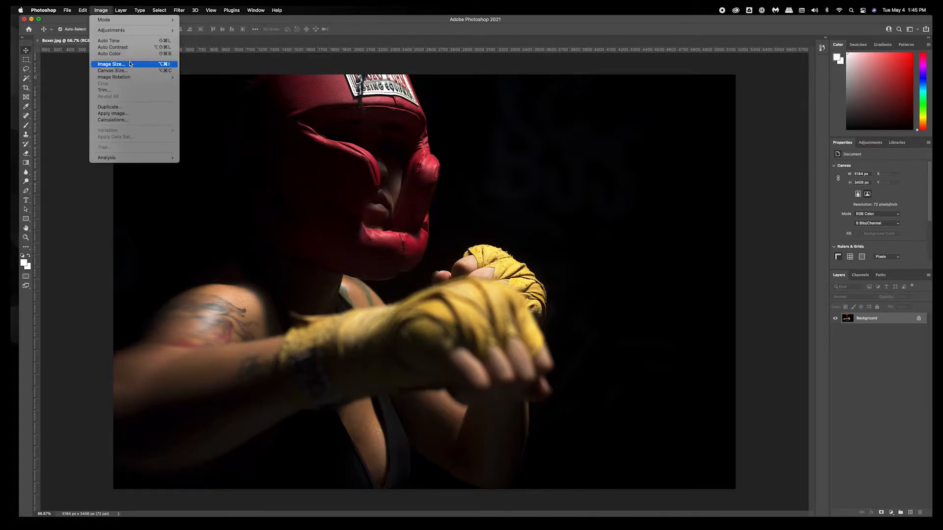
click(130, 64)
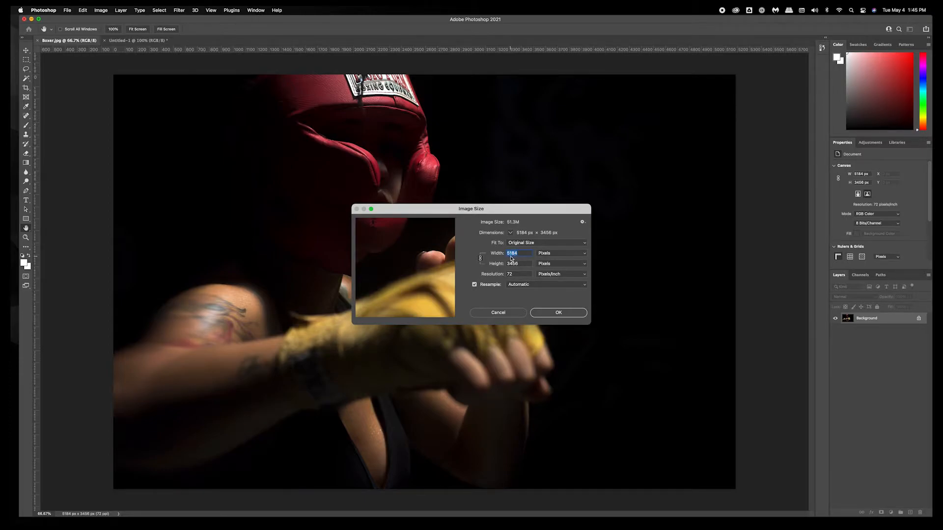
click(520, 312)
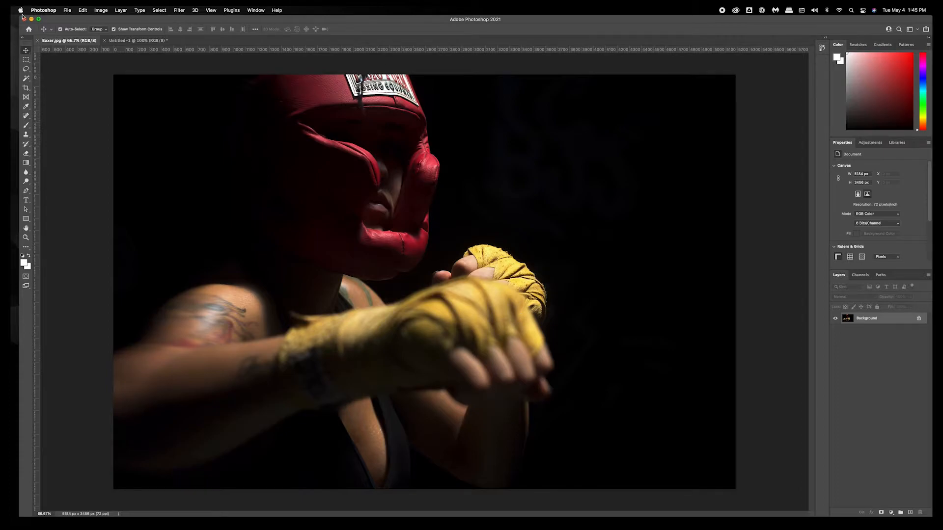
drag(187, 121, 423, 305)
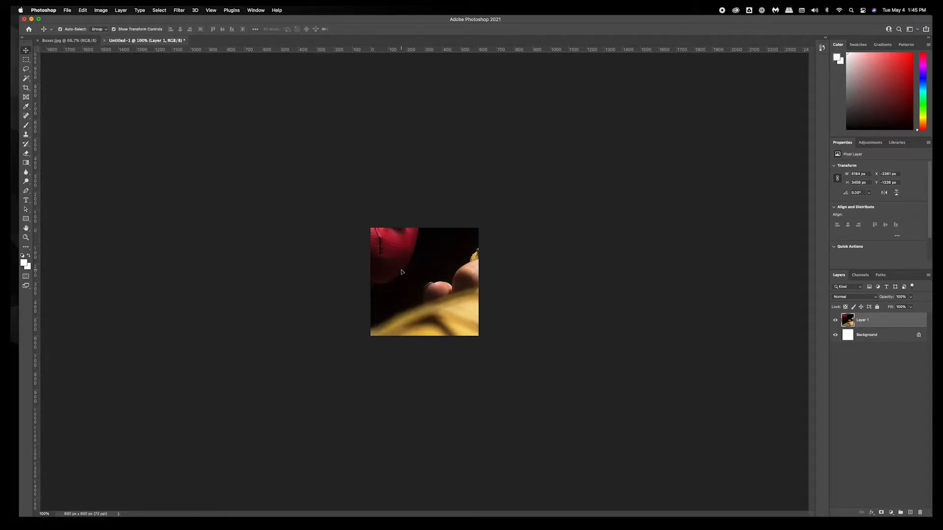
Scale the pasted boxer photo down to about 18.7% and position it to fill the 600 px canvas.
alt+super+click(380, 251)
alt+super+click(380, 251)
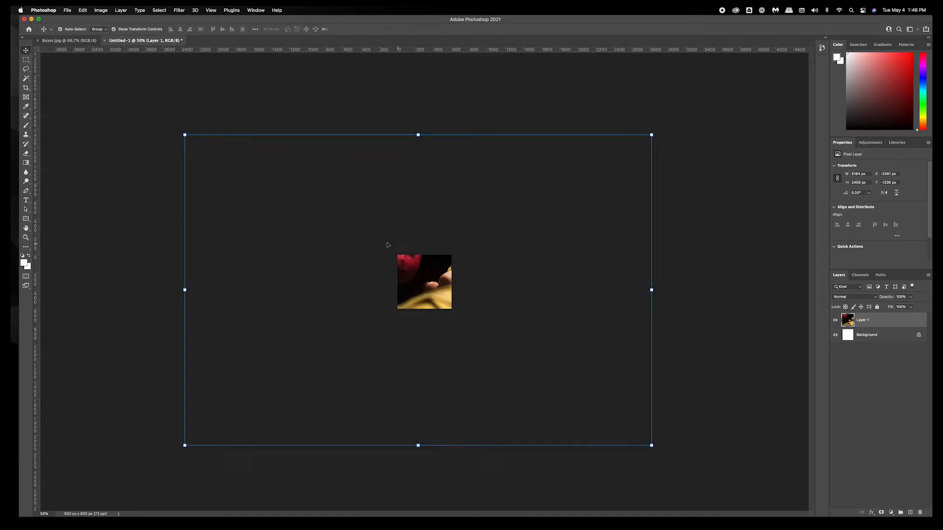
drag(189, 447, 388, 355)
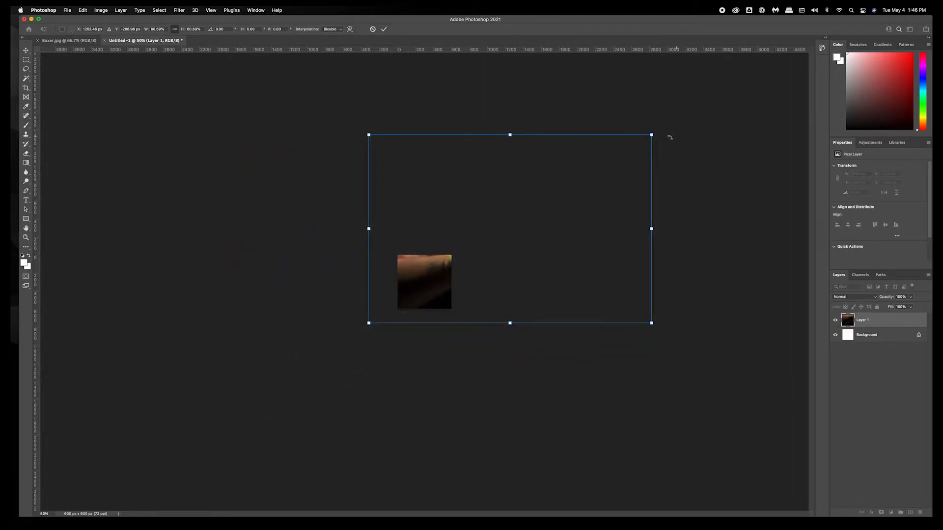
drag(652, 135, 489, 268)
key(super+equal)
key(super+equal)
key(super+equal)
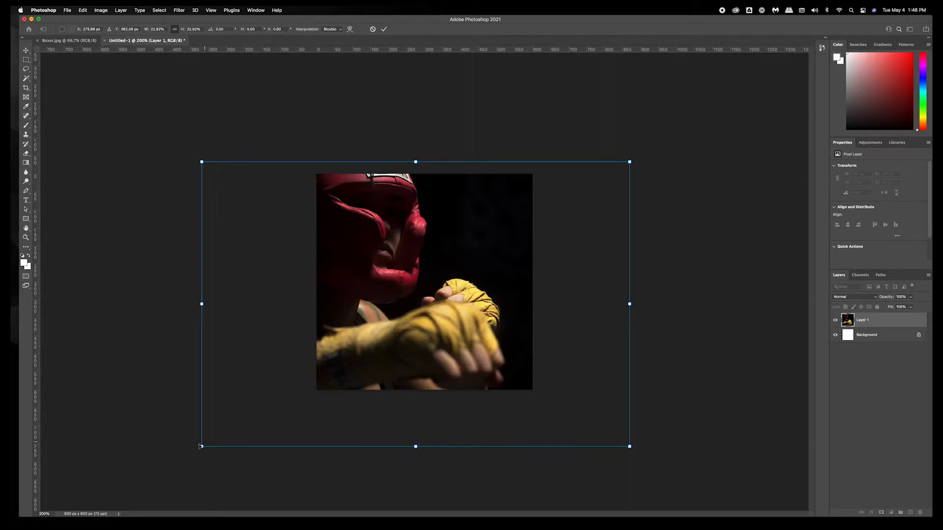
drag(200, 446, 291, 411)
drag(422, 339, 364, 349)
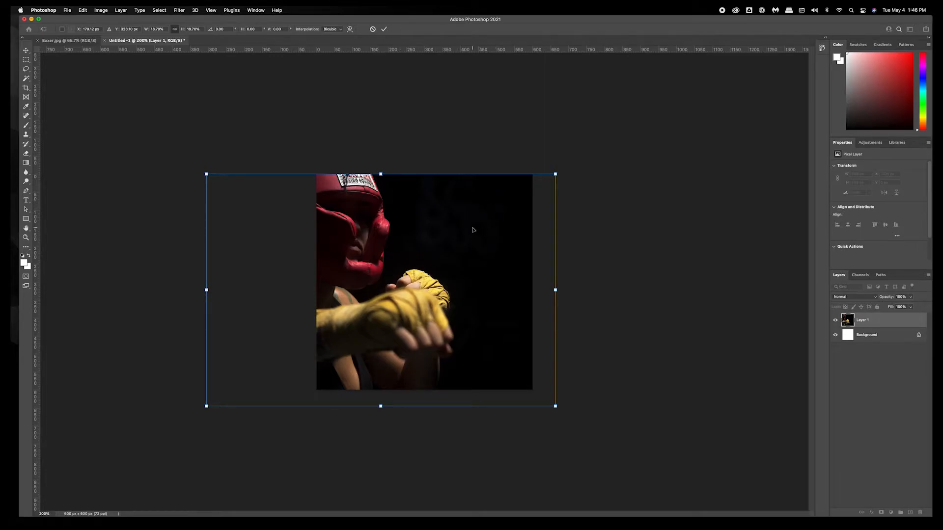
key(Return)
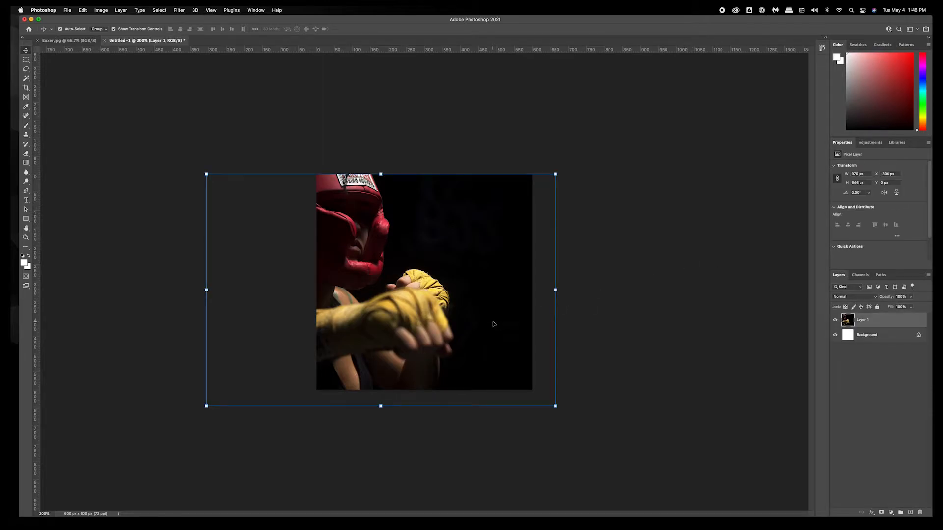
Nudge the photo layer slightly up and to the right so it covers the canvas edges.
key(Up)
key(Up)
key(Up)
key(Up)
key(Up)
key(Up)
key(Up)
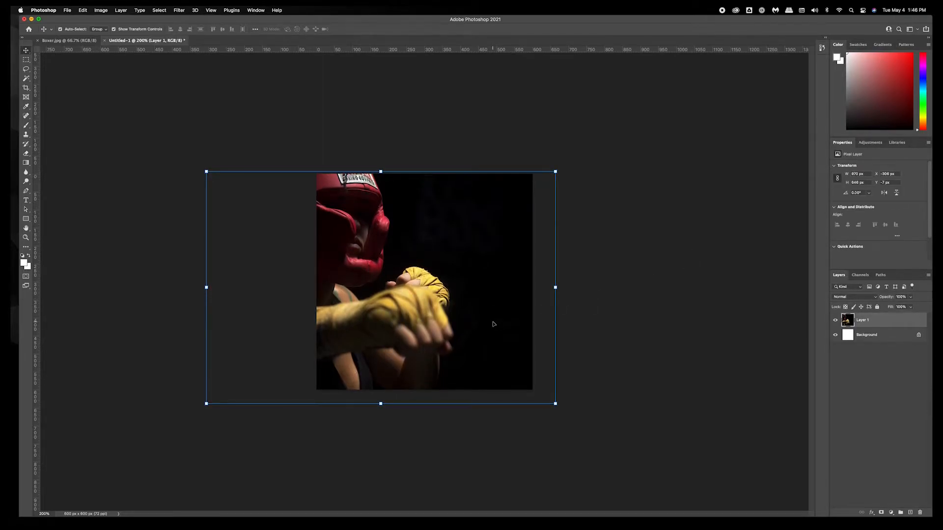
key(Right)
key(Right)
key(Right)
key(Right)
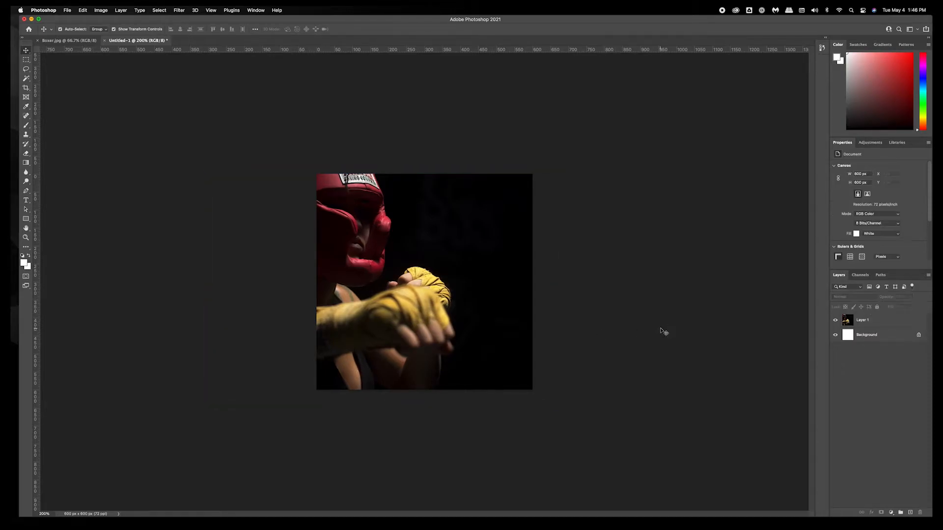
click(596, 297)
click(437, 201)
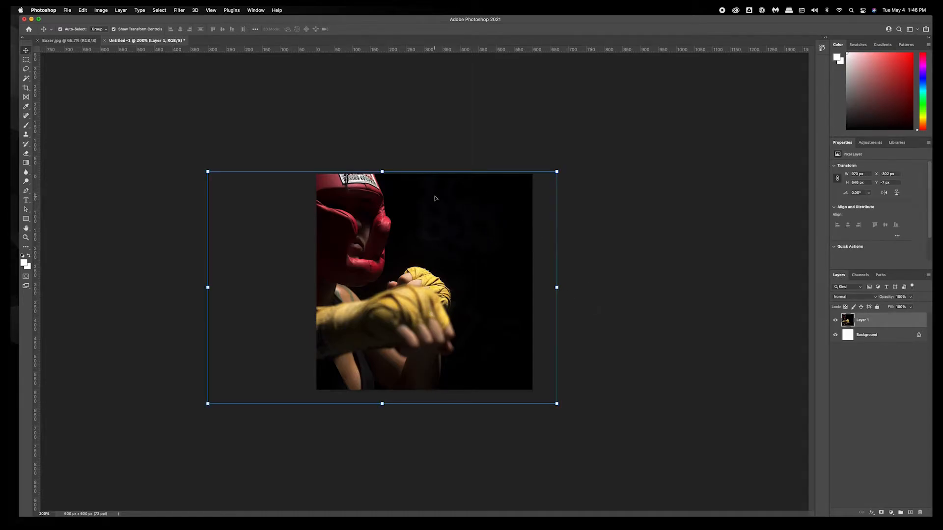
click(353, 131)
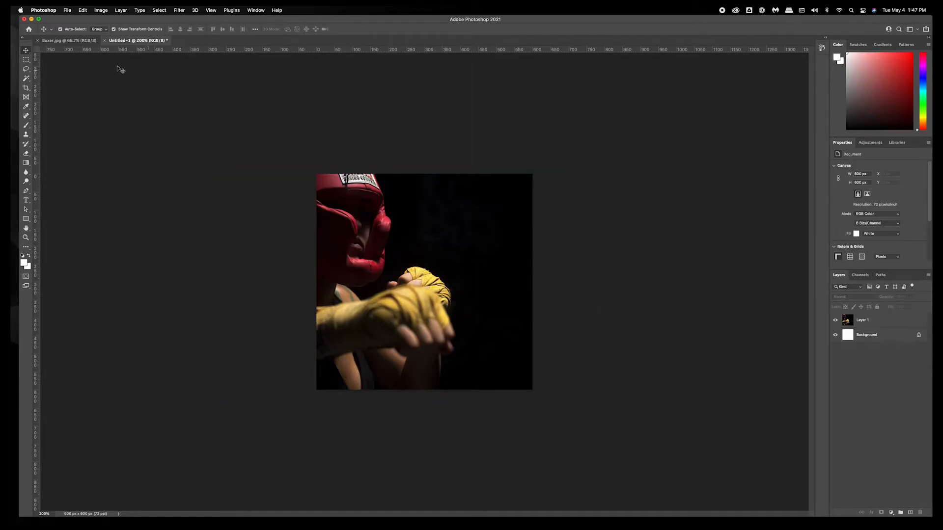
Save the document as Boxing GIF.psd in the Test > Boxing GIF folder with maximum compatibility.
click(67, 10)
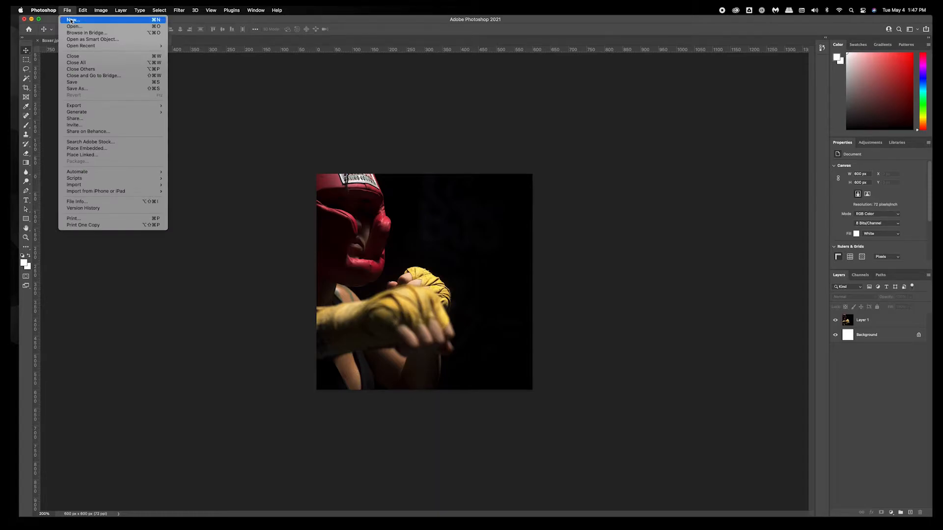
click(91, 89)
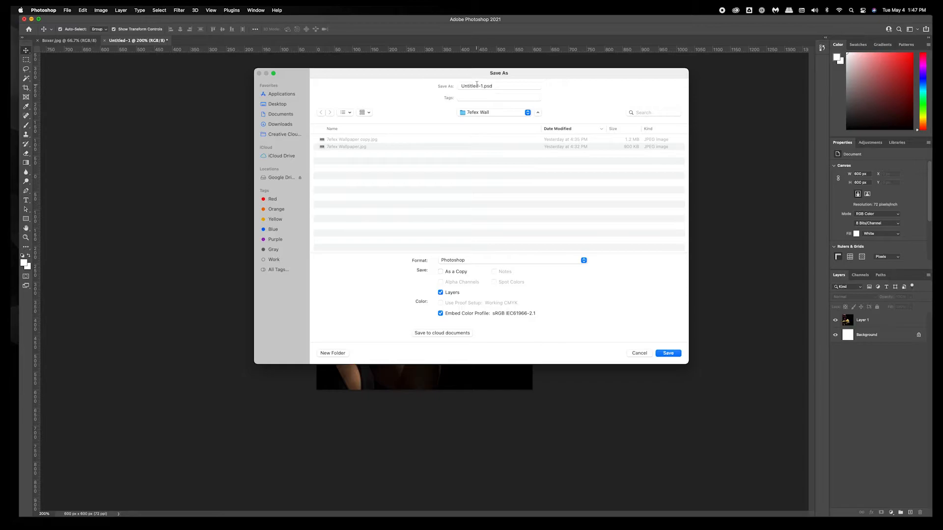
drag(483, 87, 441, 88)
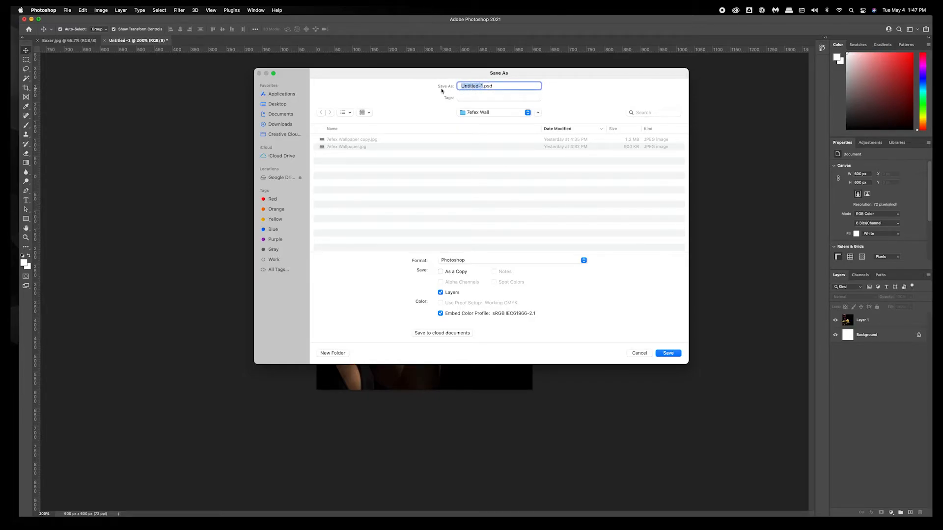
text(Boxing GIF)
click(290, 116)
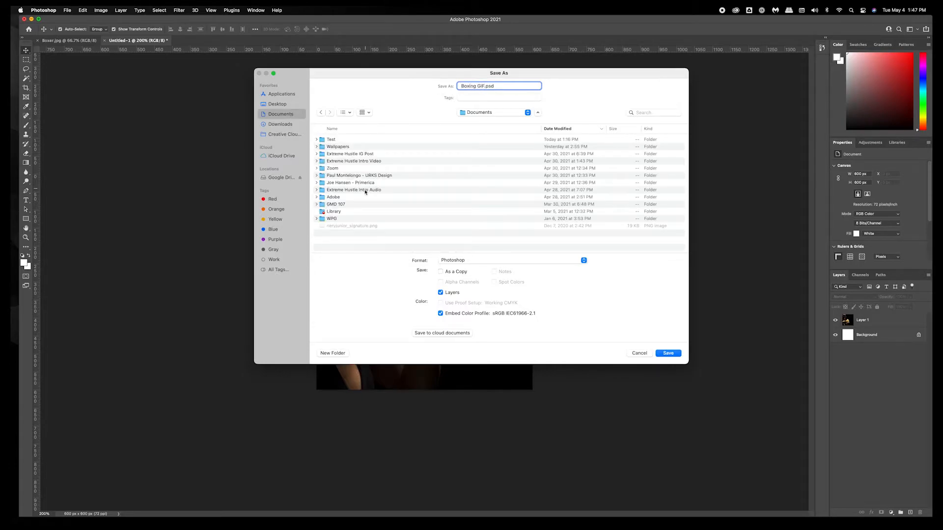
double_click(335, 140)
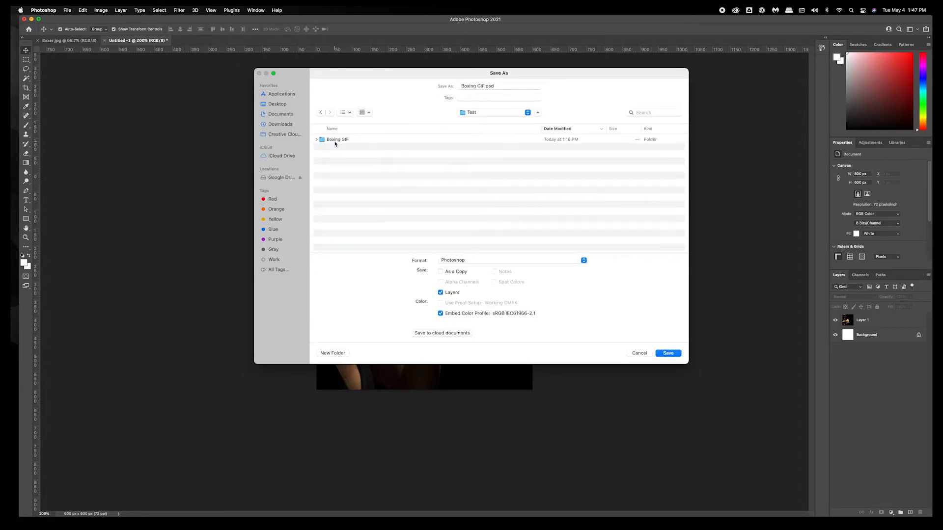
double_click(336, 142)
click(669, 354)
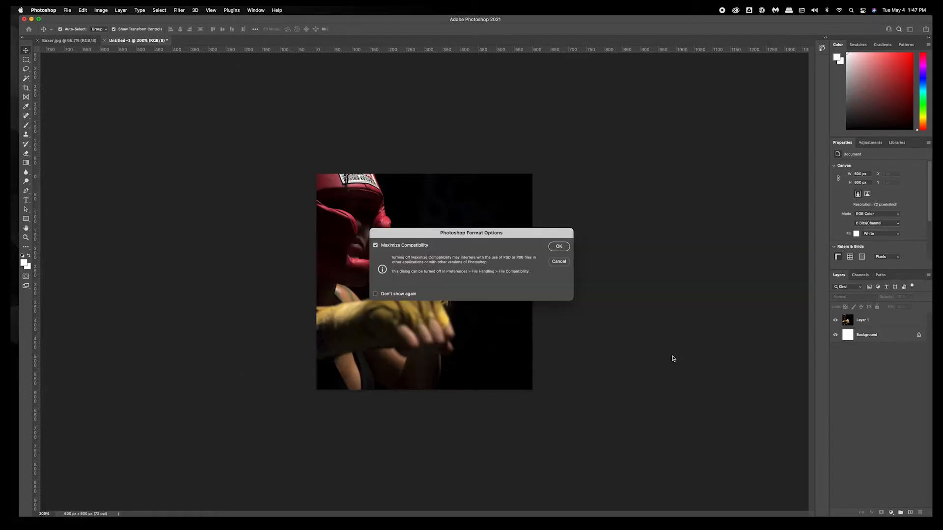
click(562, 250)
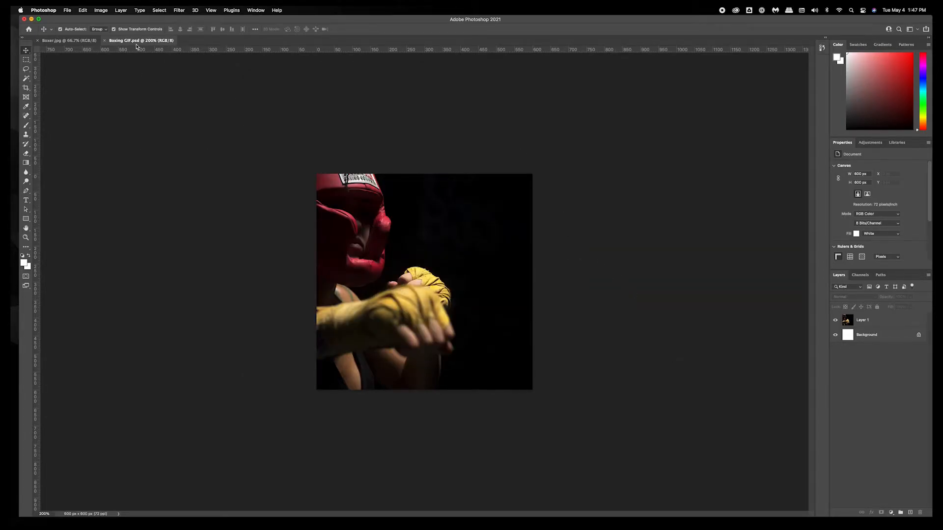
Start a text layer in the dark upper right area of the photo and set the type colour to white.
click(344, 228)
click(611, 215)
click(27, 203)
click(48, 200)
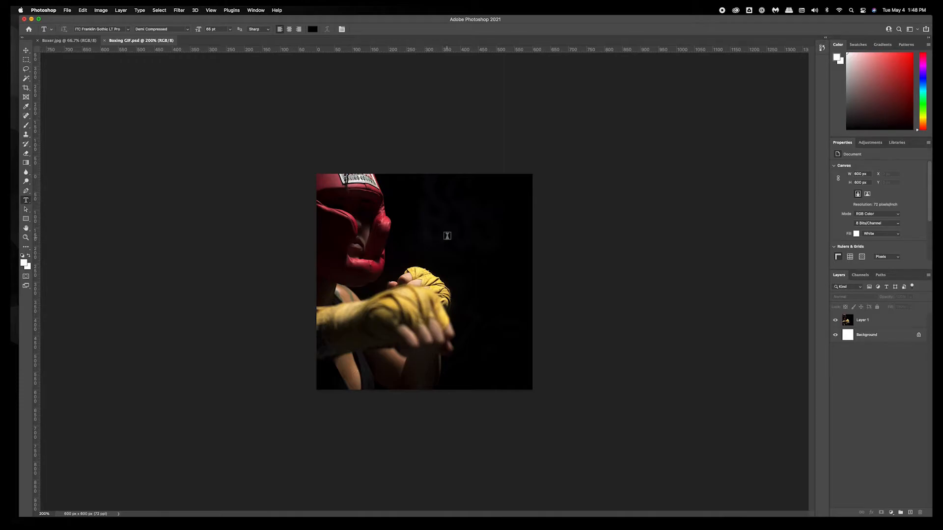
click(416, 215)
key(BackSpace)
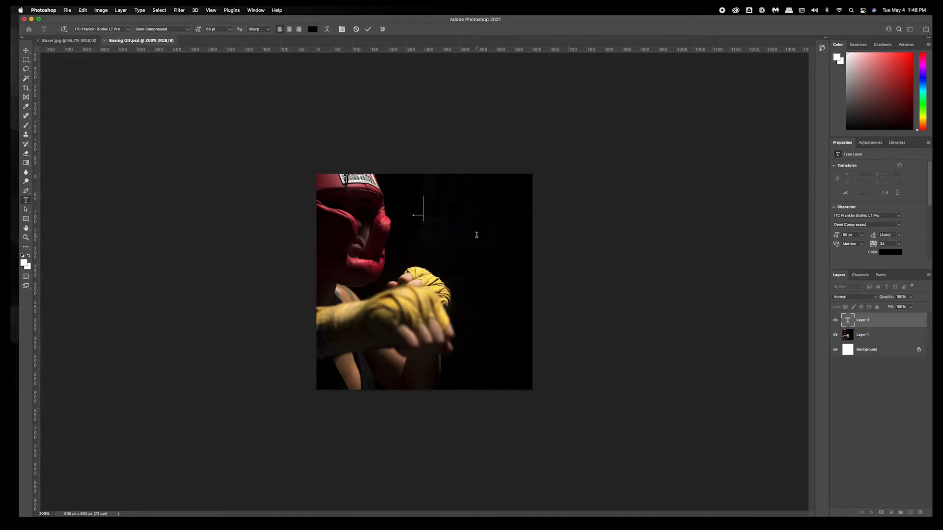
text(OX)
key(super+a)
click(313, 29)
drag(457, 250, 364, 205)
click(537, 215)
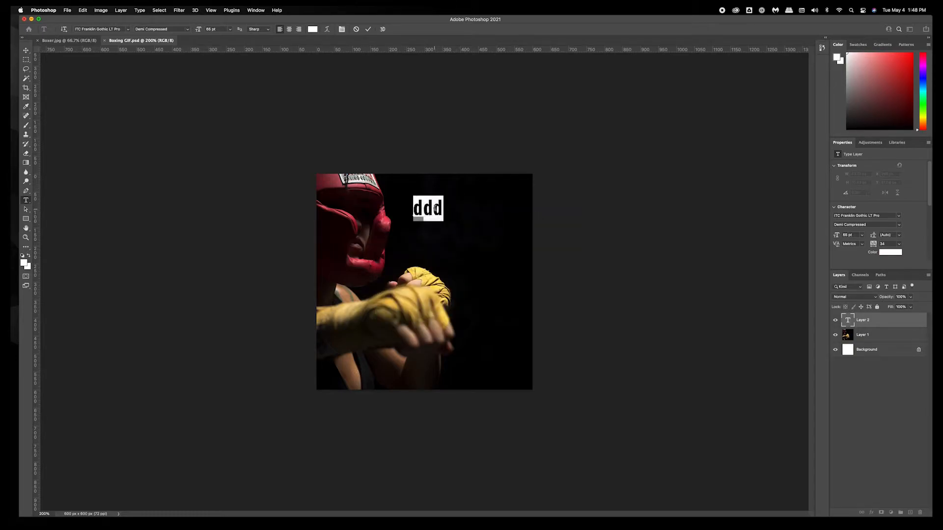
Enter FIRST as the text and commit it.
text(FIRST)
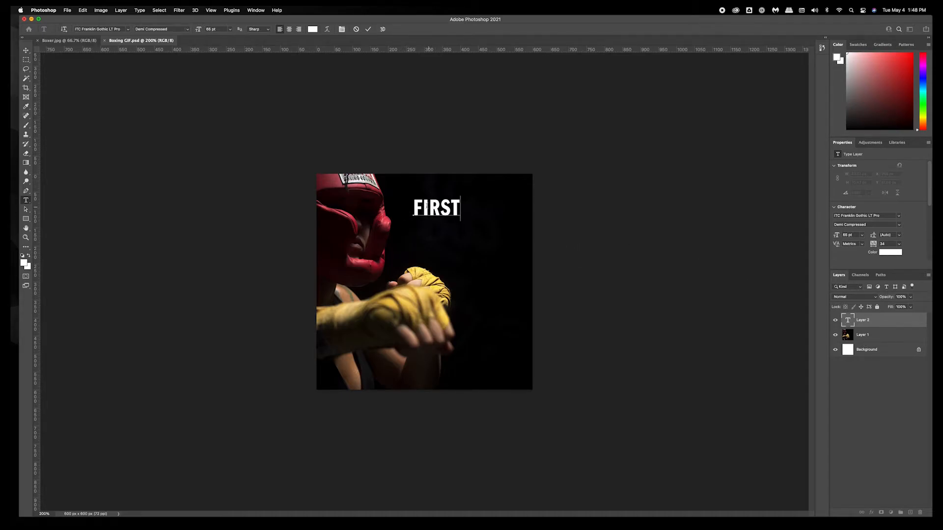
click(368, 30)
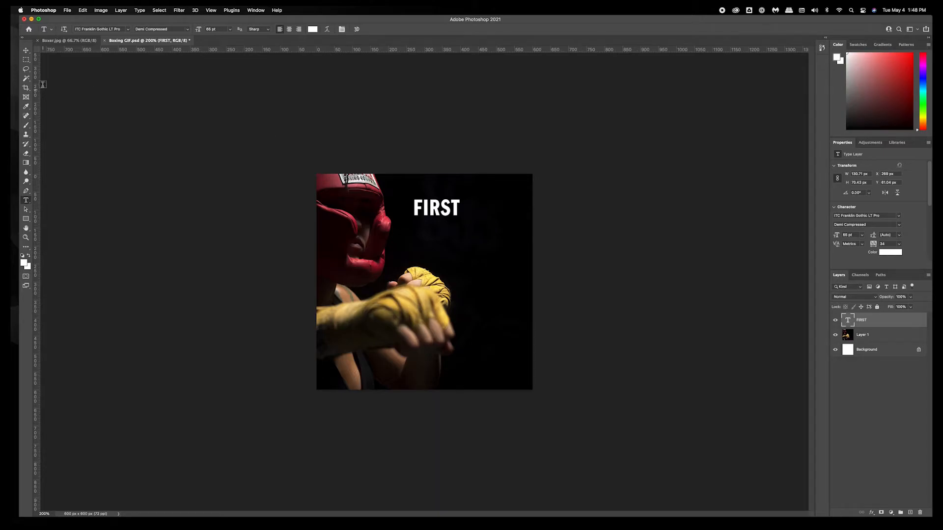
Move the FIRST text slightly up and to the right.
click(27, 50)
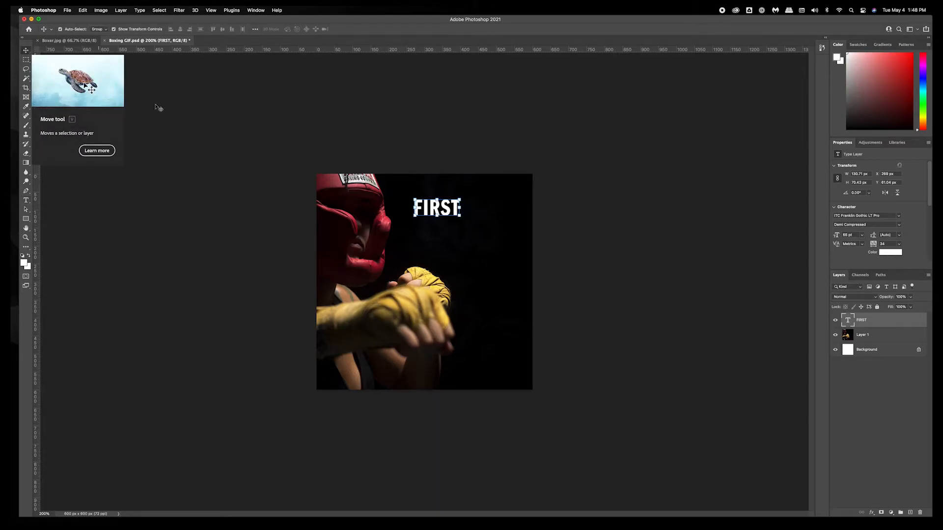
drag(433, 210, 456, 200)
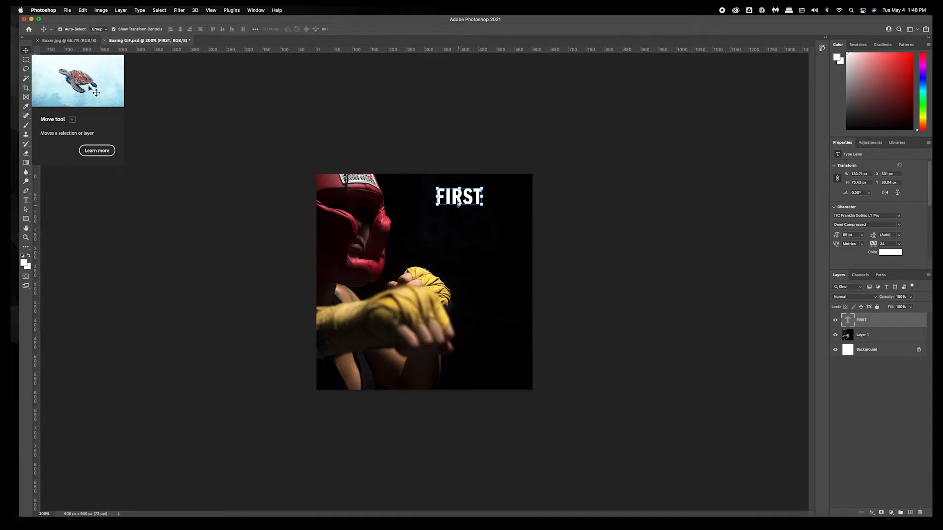
Duplicate the FIRST text layer and move the copy directly below the original.
alt+drag(453, 200, 448, 223)
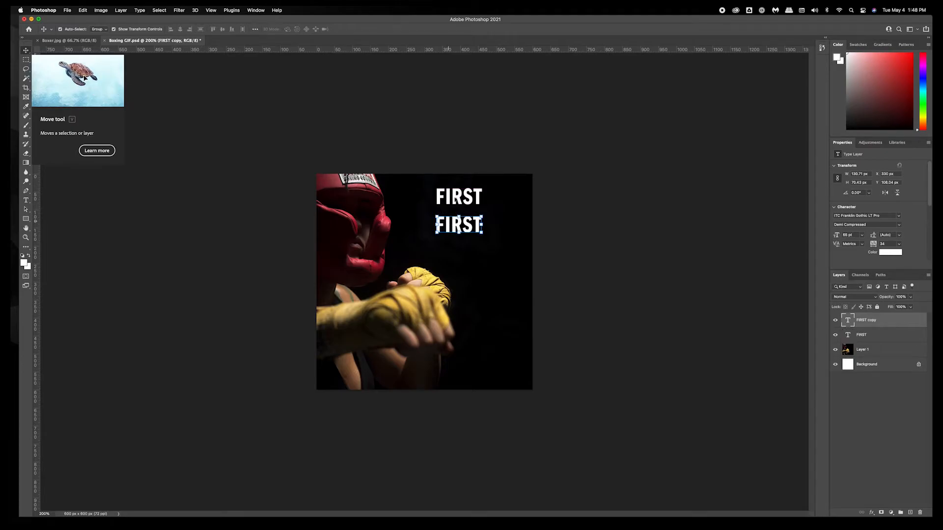
key(super+z)
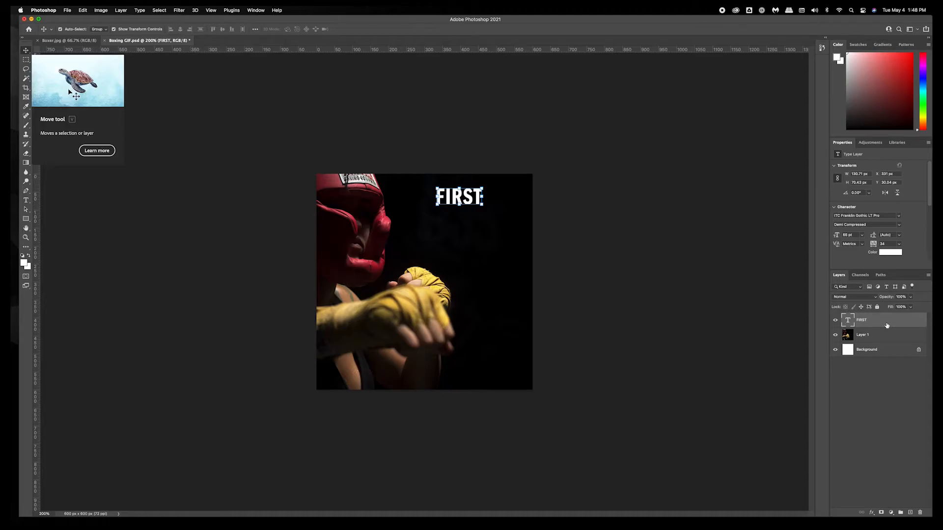
key(super+j)
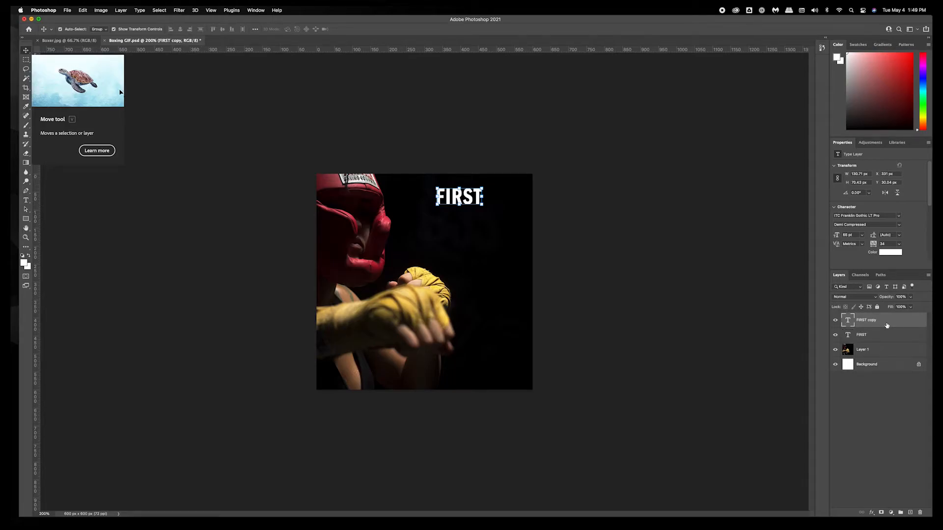
drag(464, 198, 464, 223)
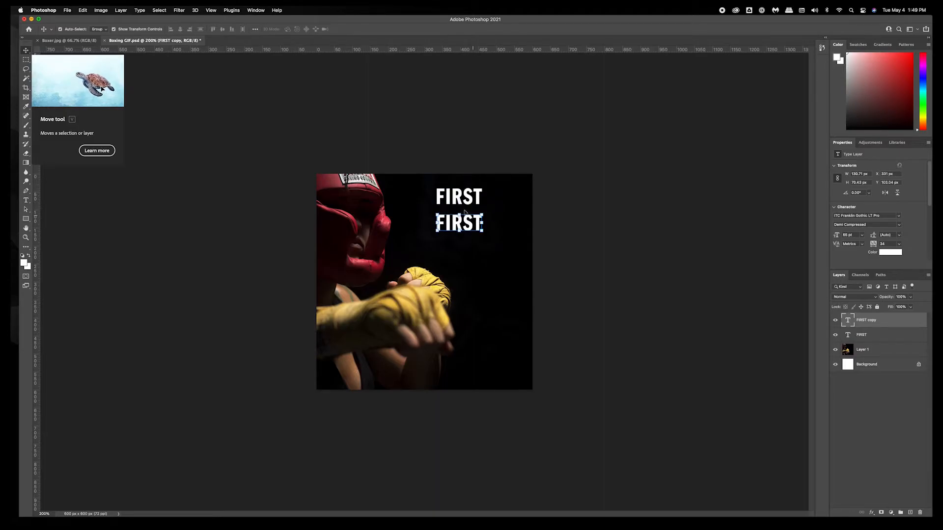
Change the copied text to CLASS and nudge it slightly up toward FIRST.
double_click(459, 226)
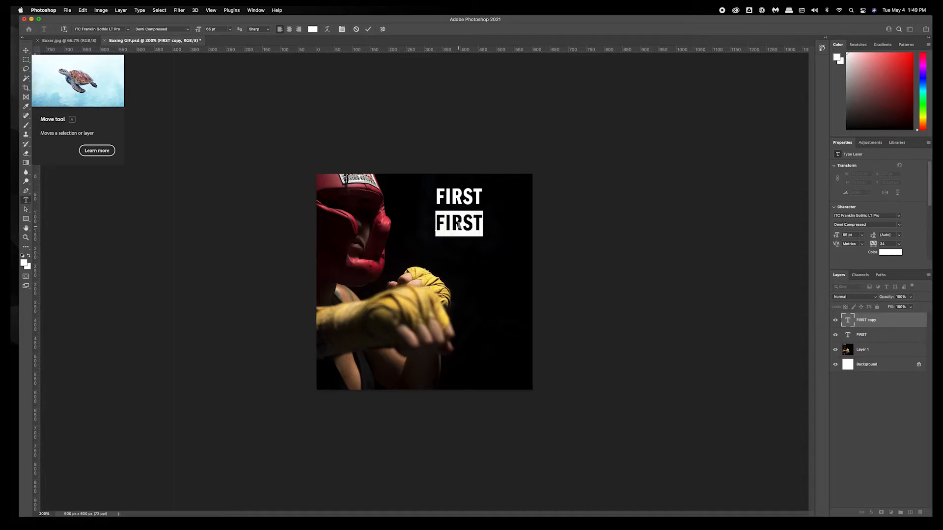
text(CLASS)
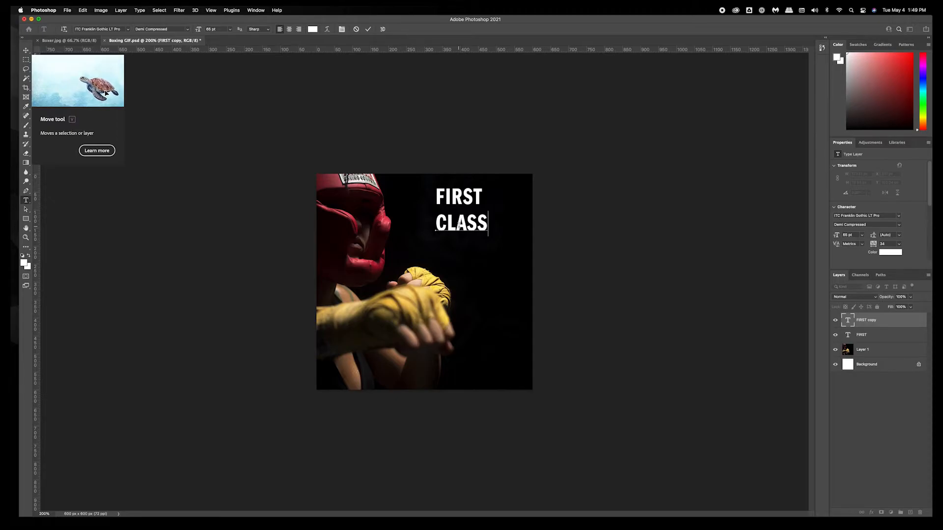
click(27, 50)
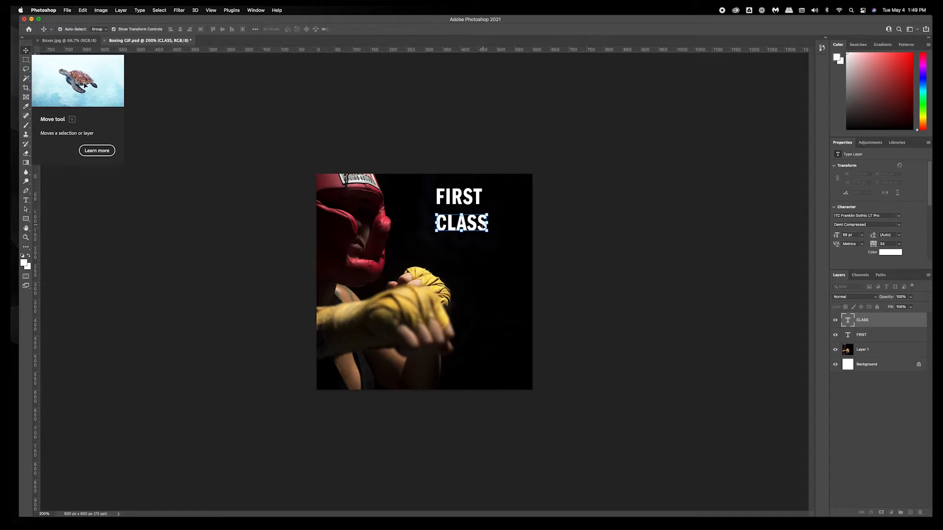
drag(470, 228, 467, 223)
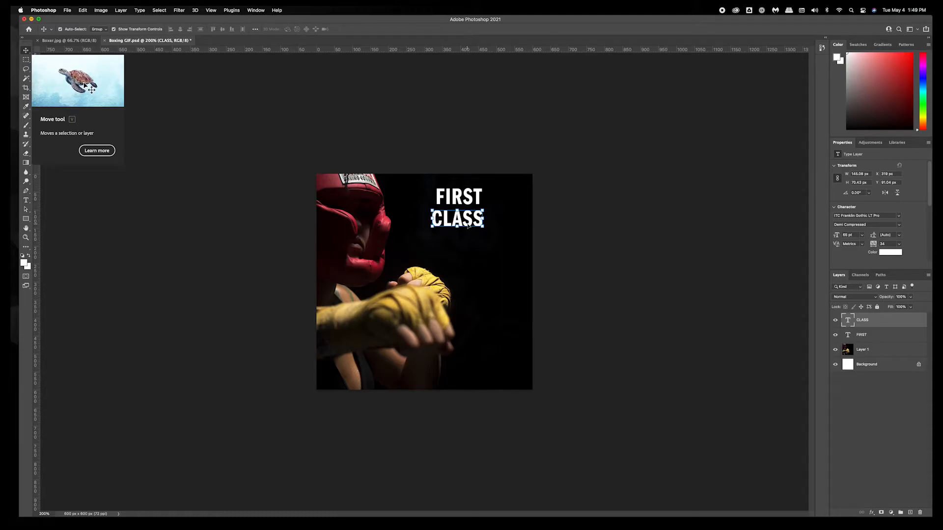
Duplicate the CLASS layer, move the copy below it, and change its text to FREE!
key(super+j)
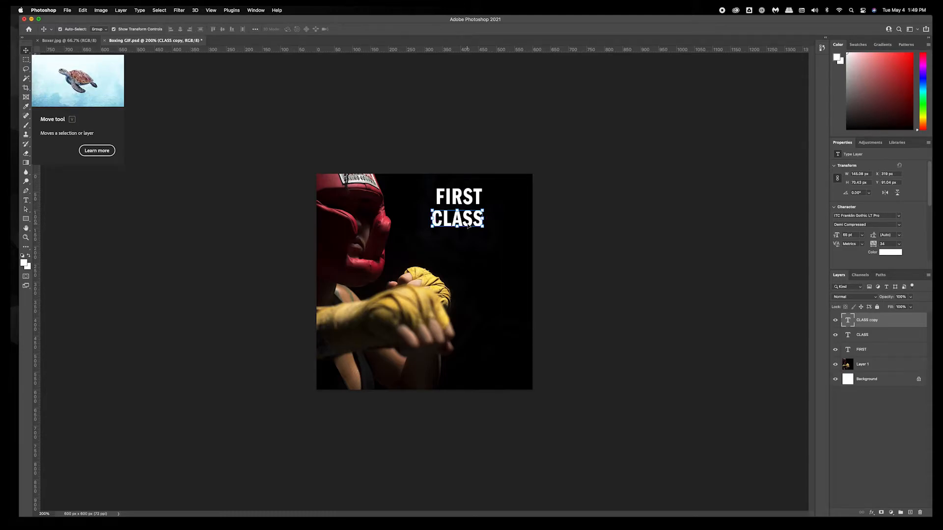
drag(468, 226, 467, 241)
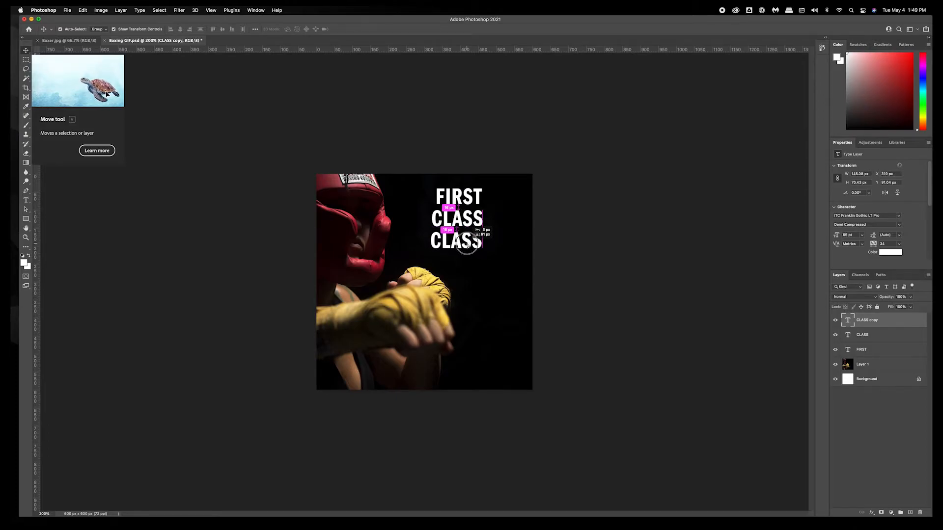
double_click(468, 241)
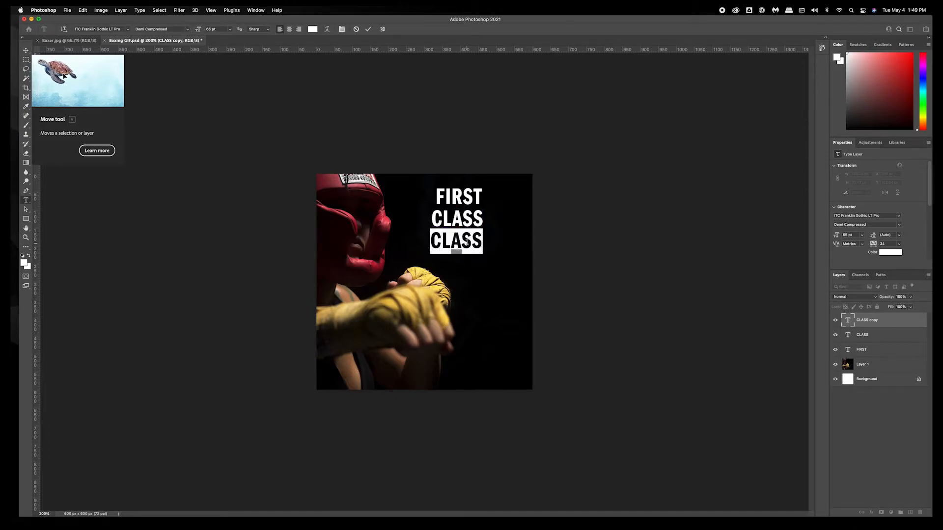
text(FRE)
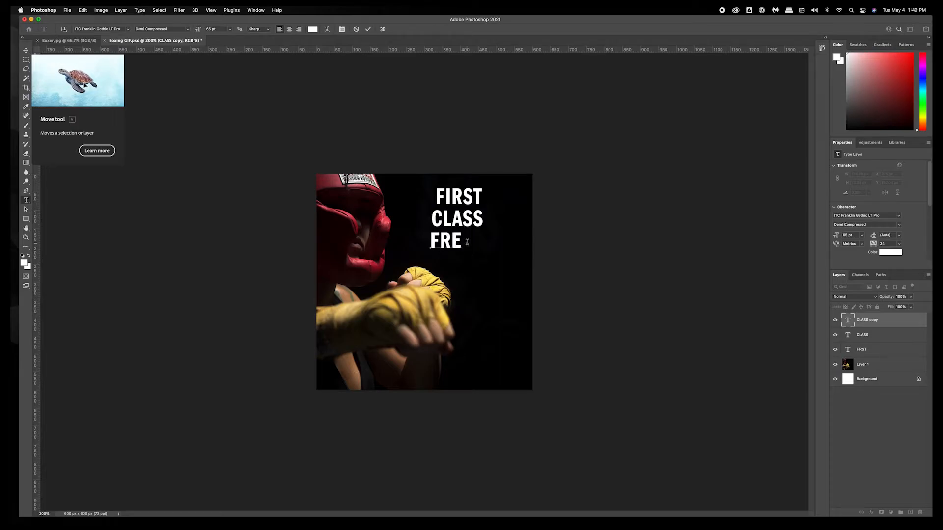
text(E!)
click(27, 51)
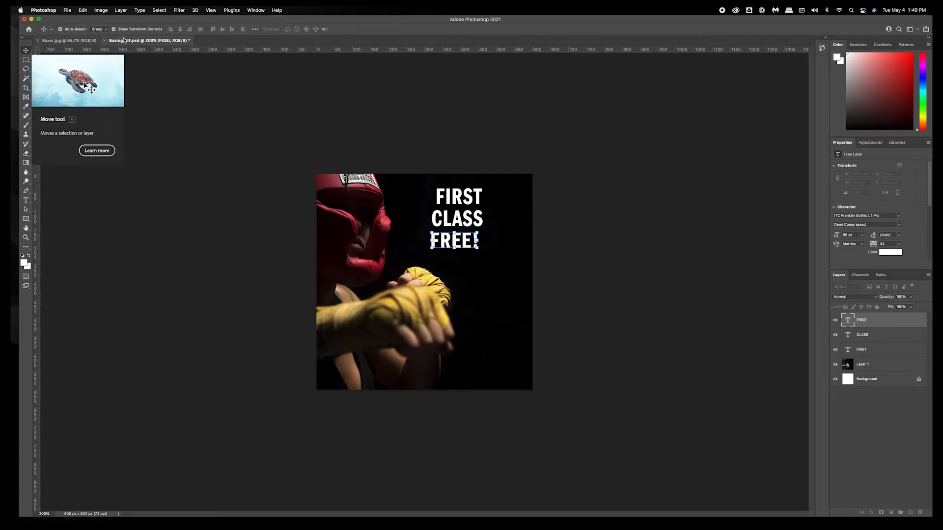
Select the FIRST, CLASS and FREE! text layers together and align their left edges.
shift+click(470, 224)
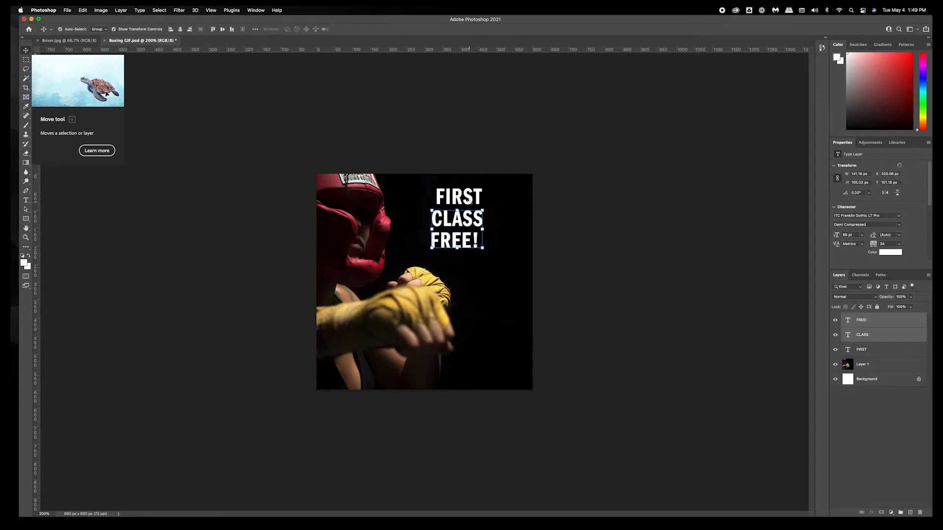
click(570, 246)
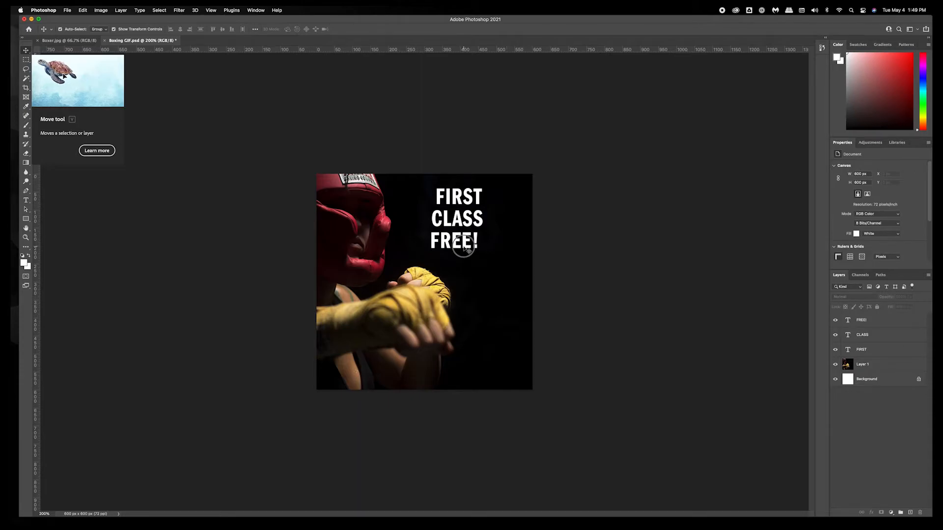
click(467, 248)
shift+click(473, 224)
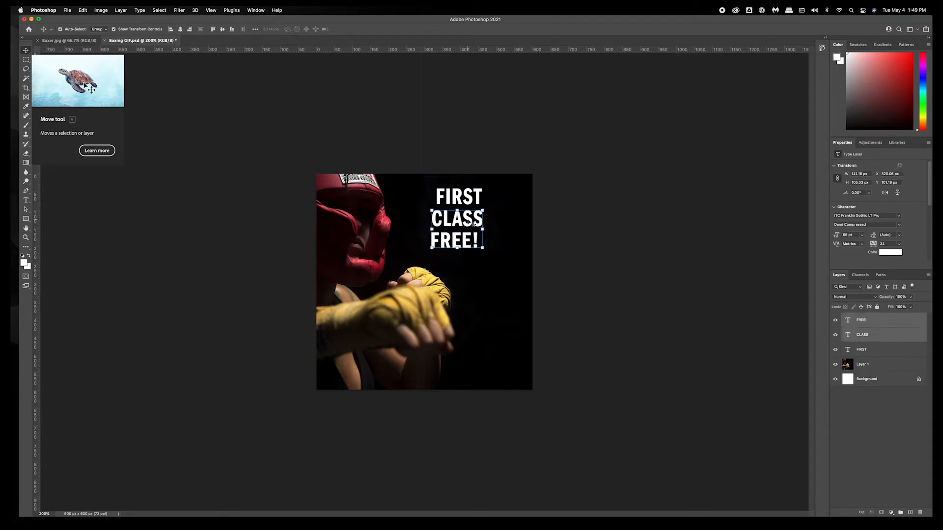
shift+click(472, 206)
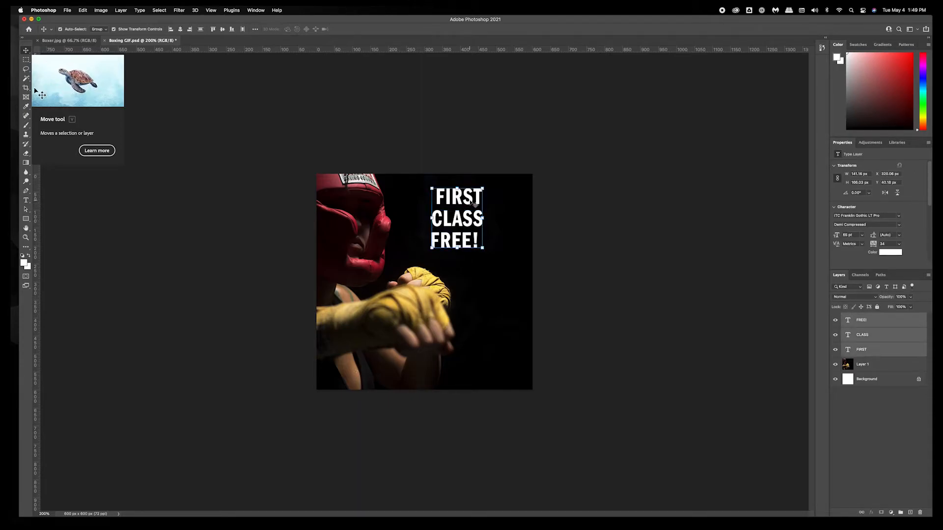
click(170, 30)
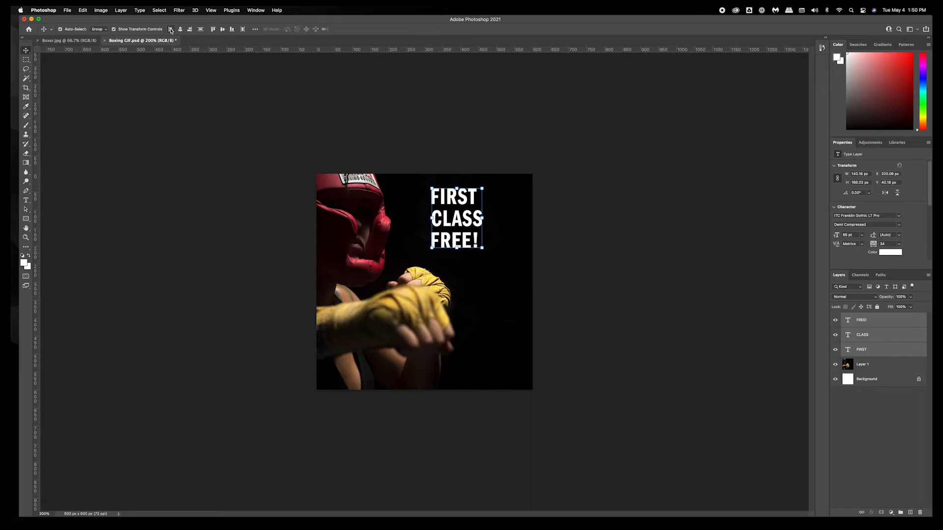
Nudge the FREE! text slightly up toward CLASS.
click(635, 260)
click(465, 243)
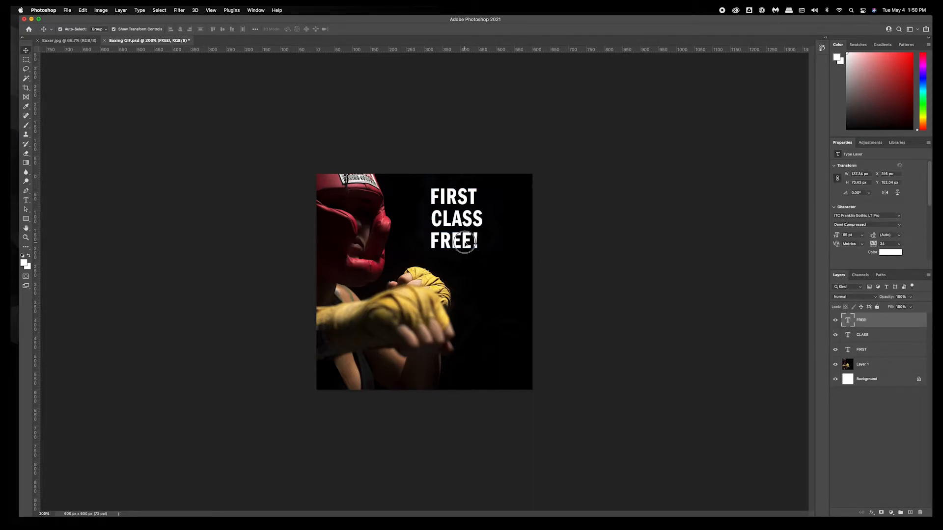
drag(464, 243, 465, 243)
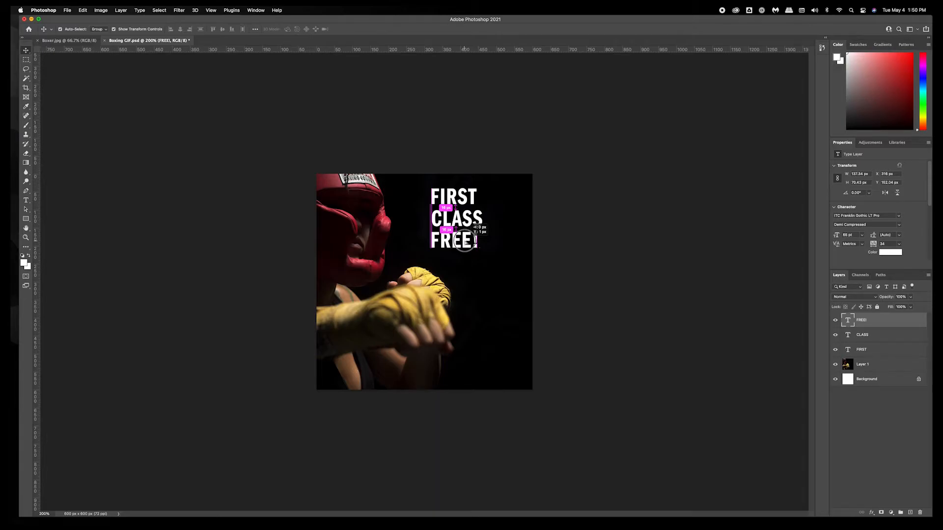
drag(464, 243, 464, 228)
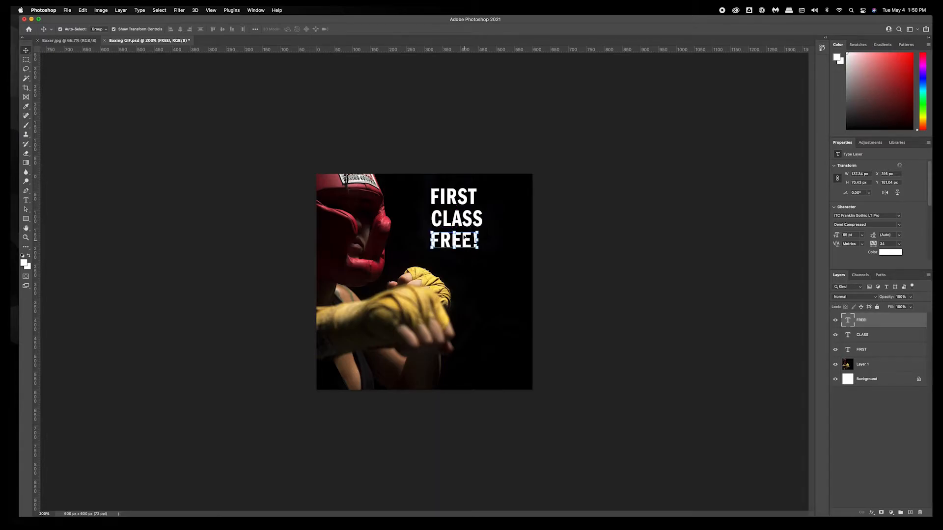
click(594, 236)
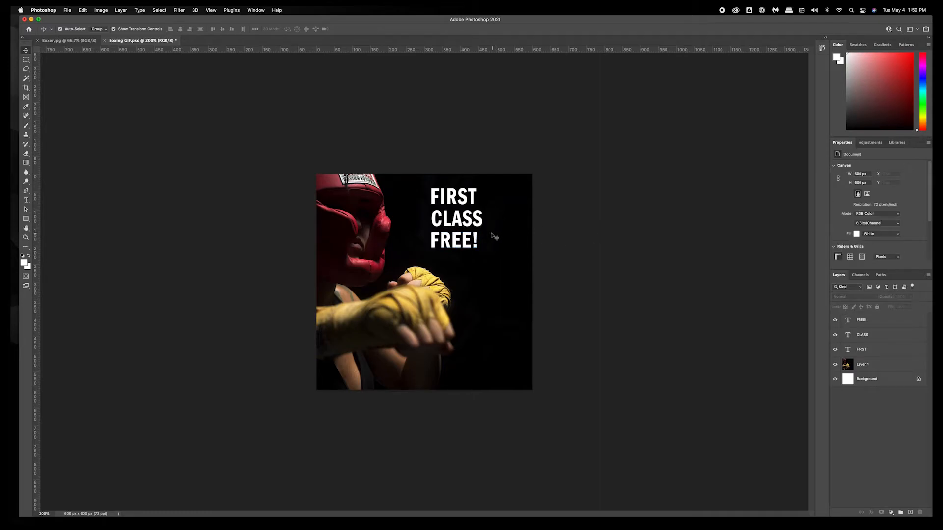
click(457, 242)
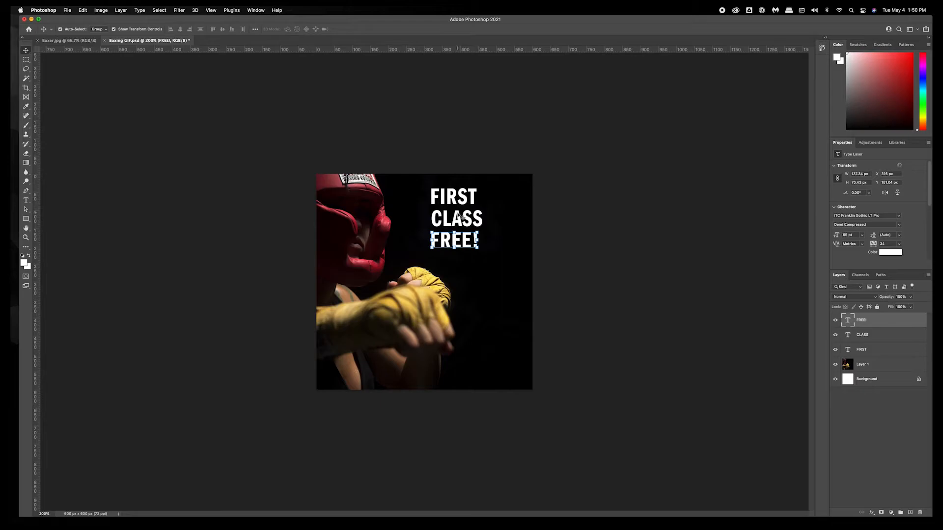
click(557, 232)
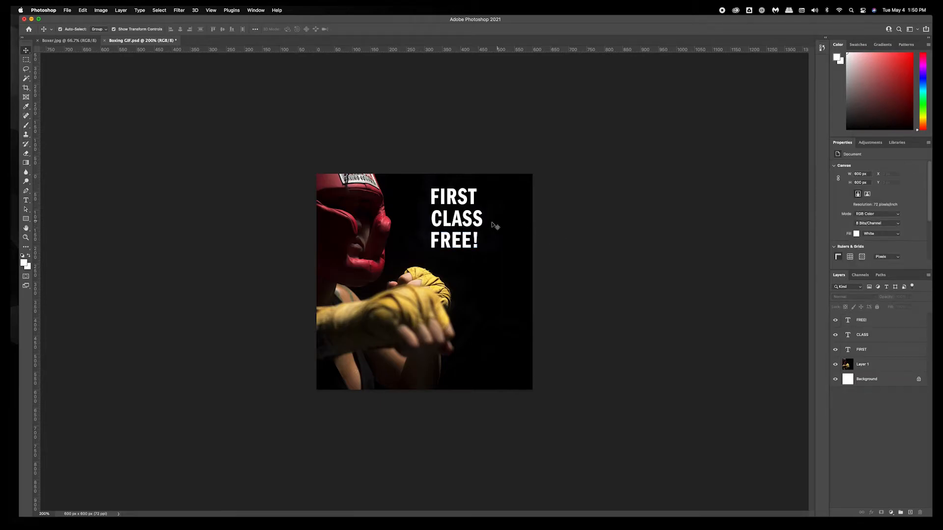
Scale the three text layers together to about 143% and commit the transform.
click(475, 243)
shift+click(475, 224)
shift+click(469, 201)
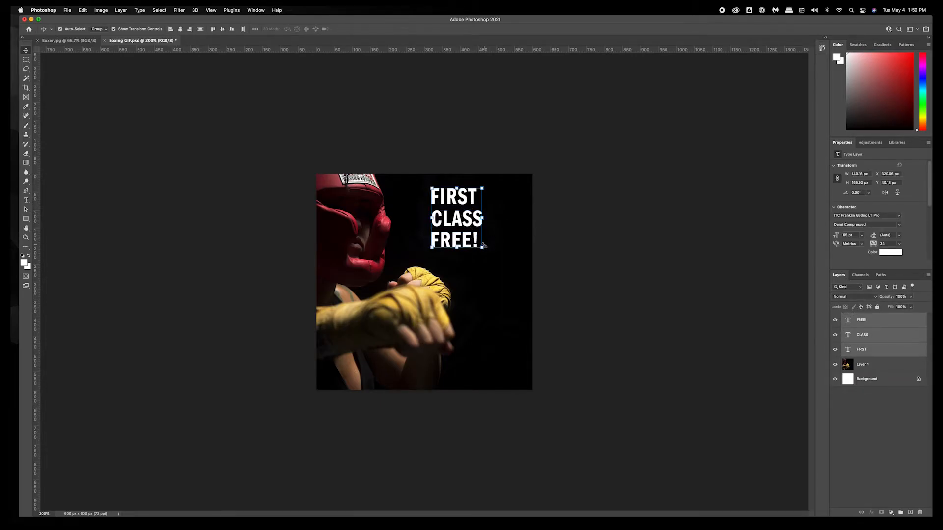
drag(482, 247, 498, 263)
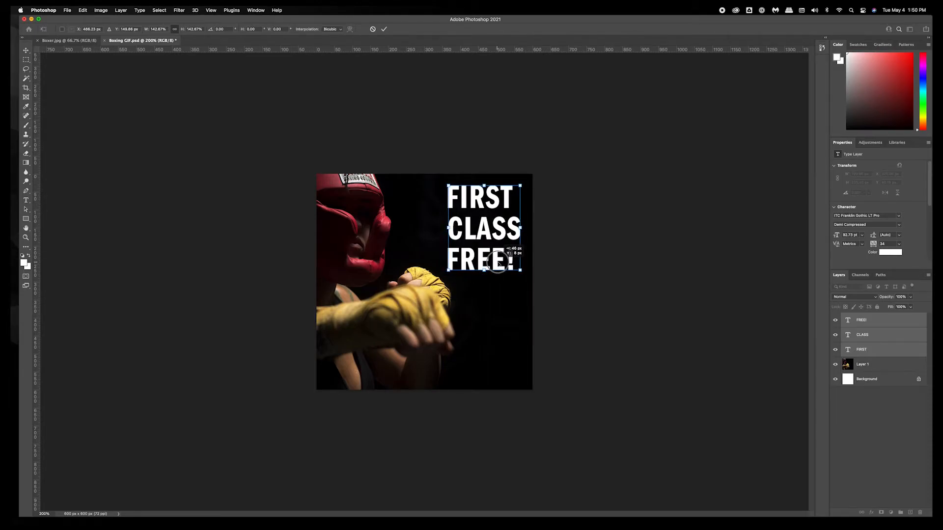
drag(497, 262, 499, 263)
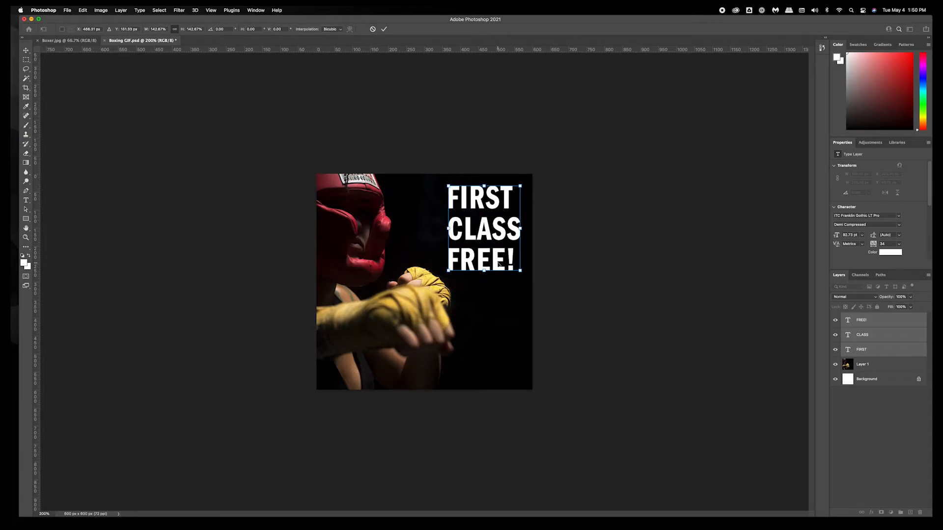
key(Return)
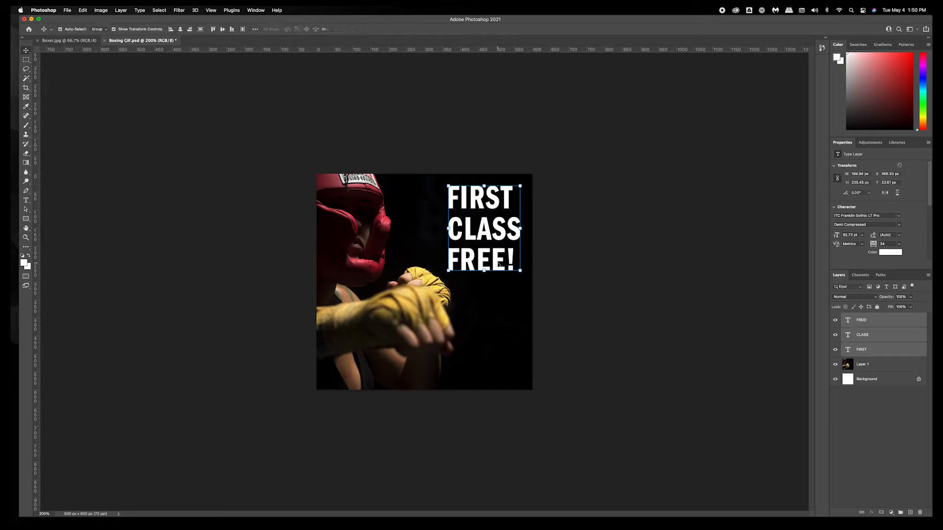
click(571, 260)
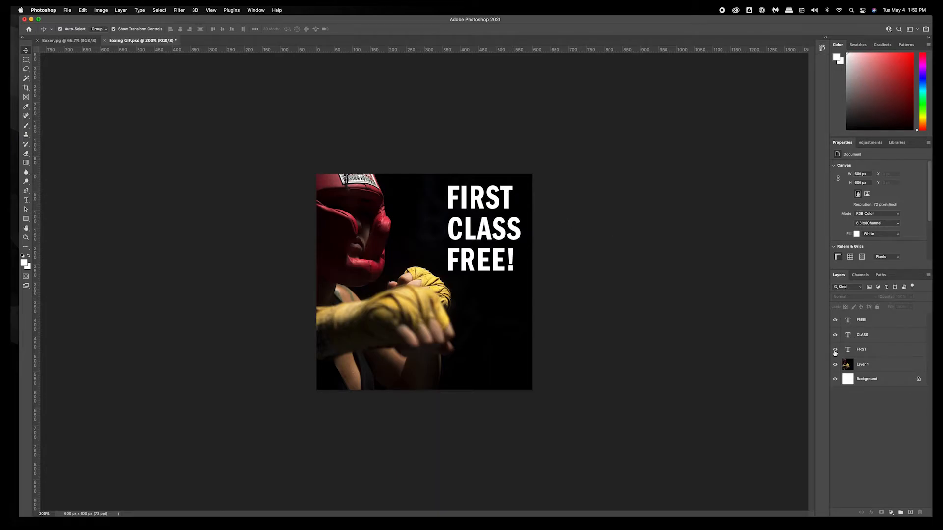
Reorder the text layers so FIRST is on top, followed by CLASS and FREE!
click(870, 350)
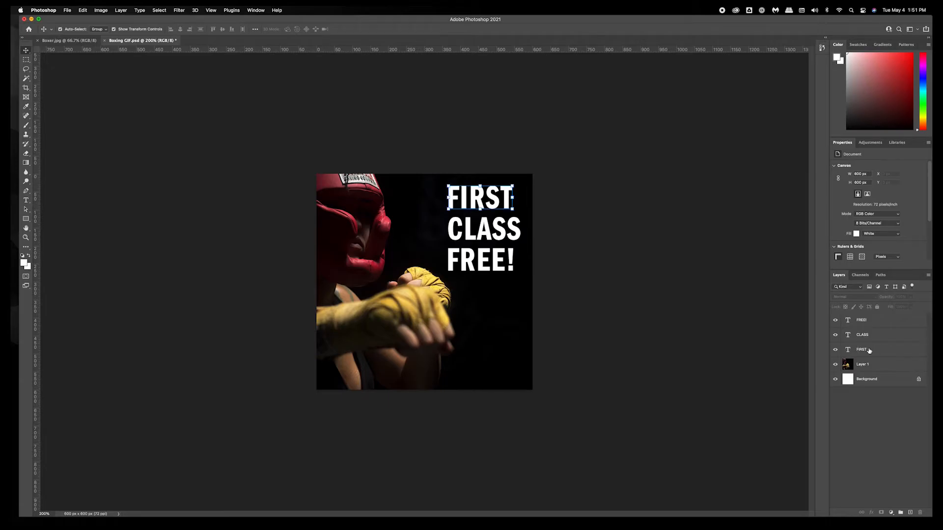
drag(877, 352, 880, 319)
drag(876, 352, 878, 330)
click(878, 325)
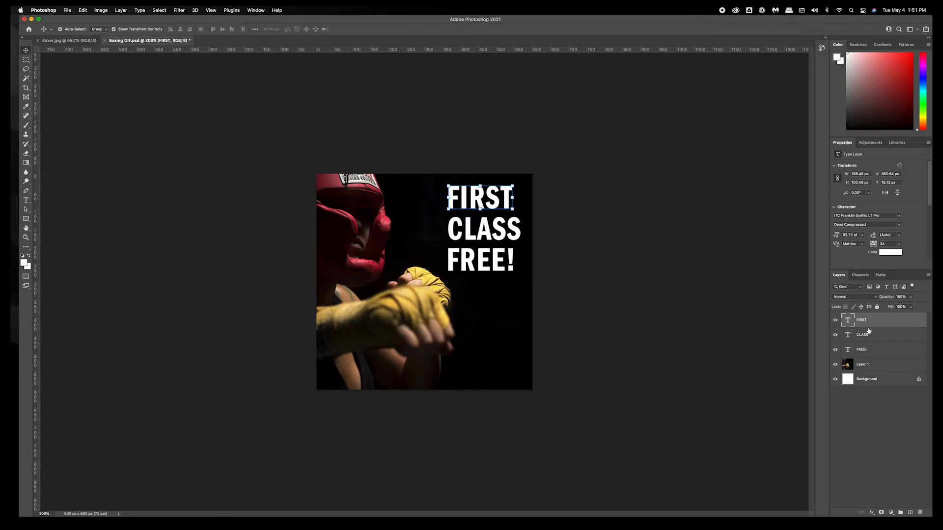
Toggle the visibility of the three text layers off and back on to preview them.
click(835, 321)
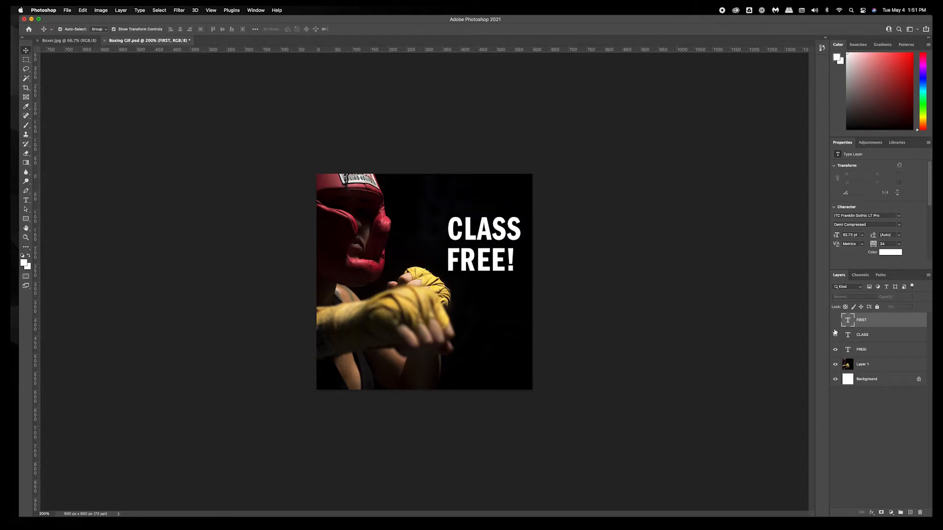
click(836, 335)
click(836, 350)
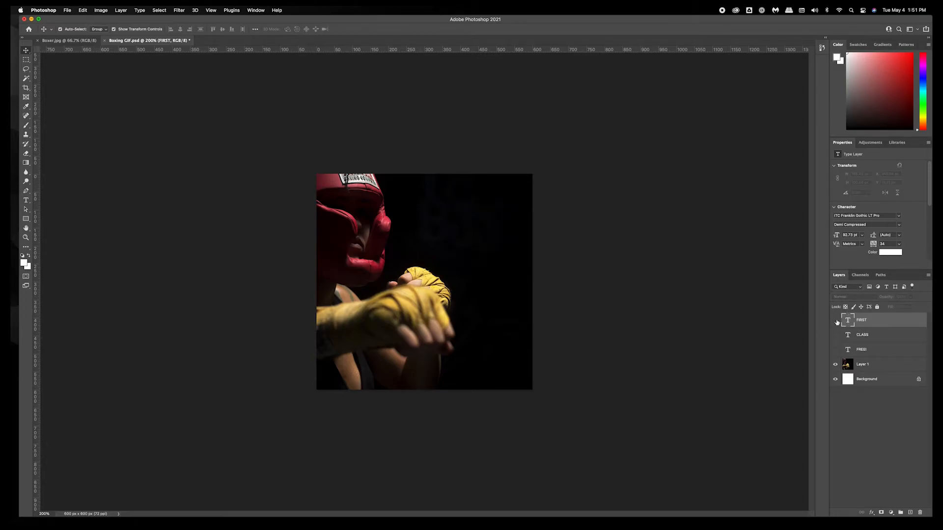
click(836, 321)
click(836, 335)
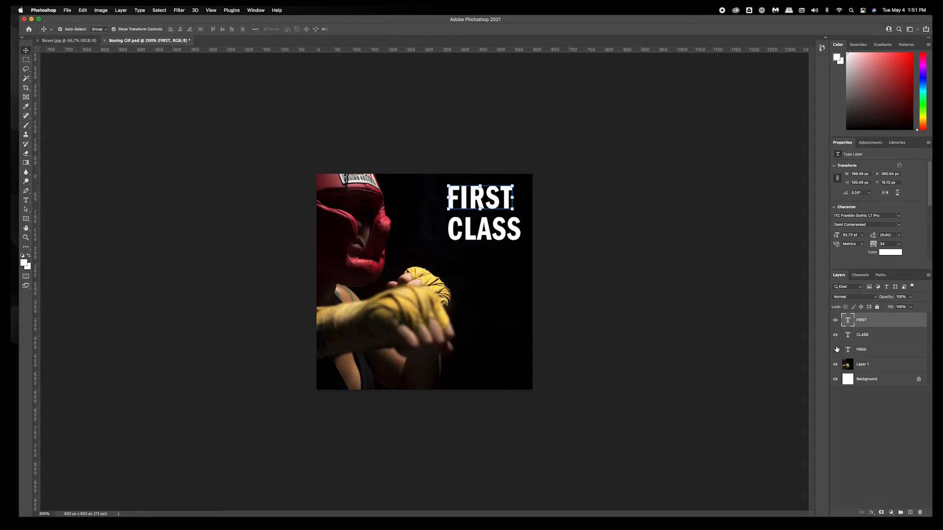
click(836, 350)
click(730, 329)
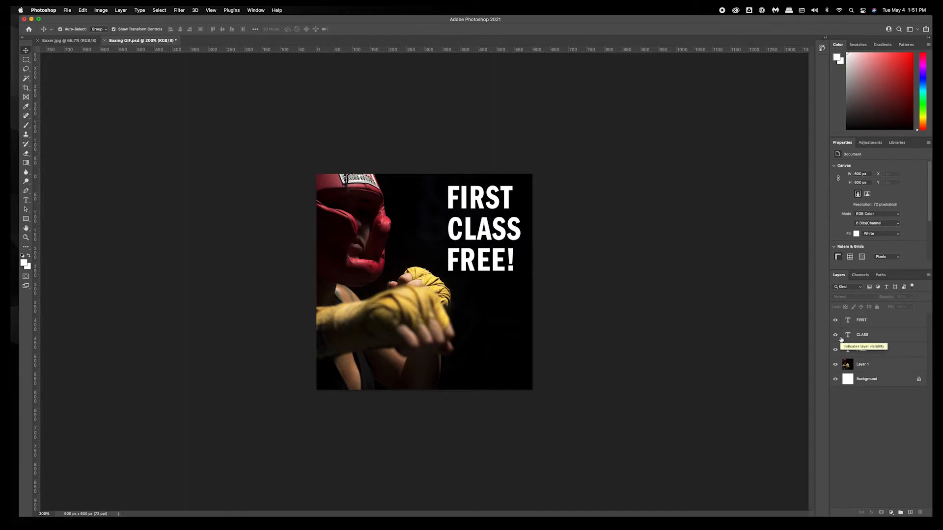
click(435, 320)
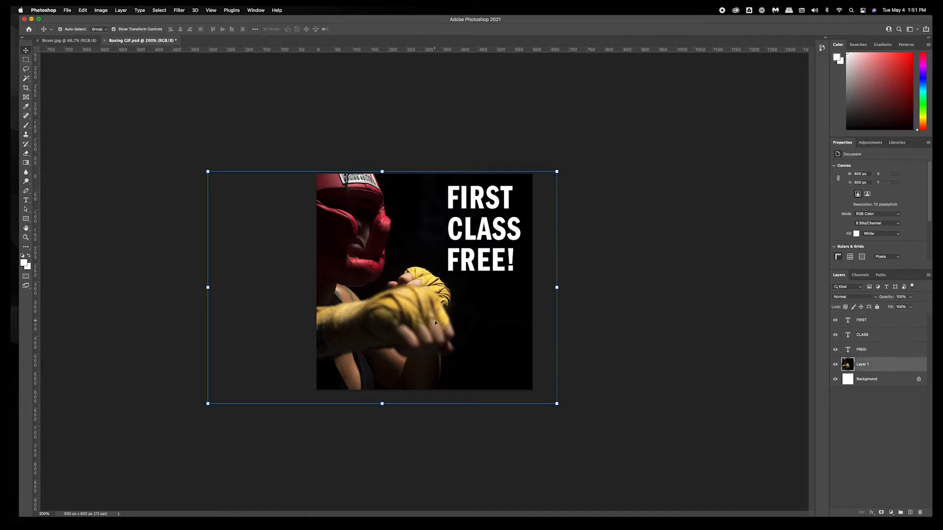
click(672, 273)
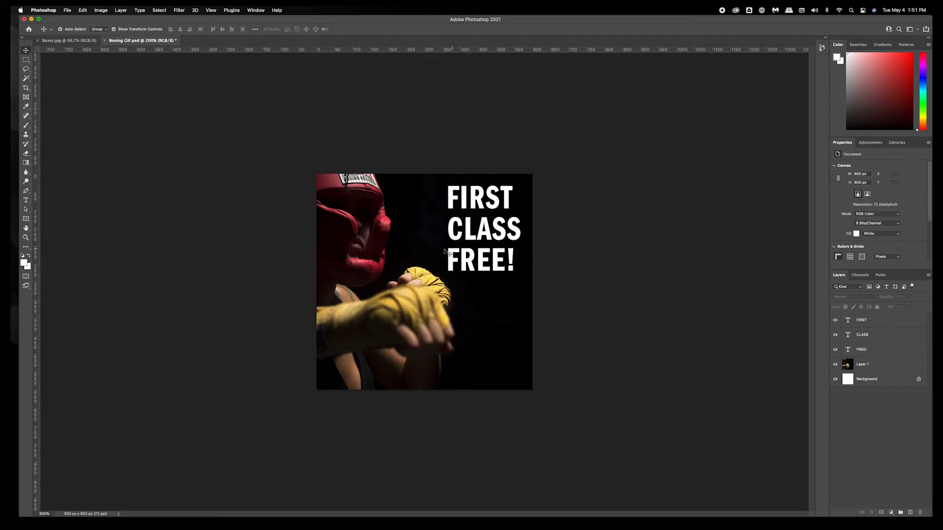
click(464, 215)
click(466, 203)
click(468, 230)
click(466, 263)
click(593, 248)
Open the Timeline panel and enlarge it.
click(259, 11)
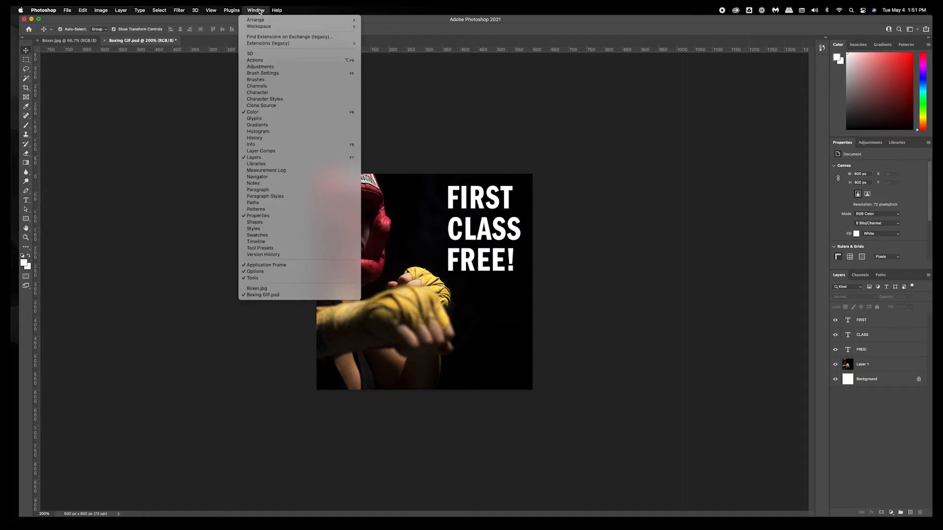
click(306, 242)
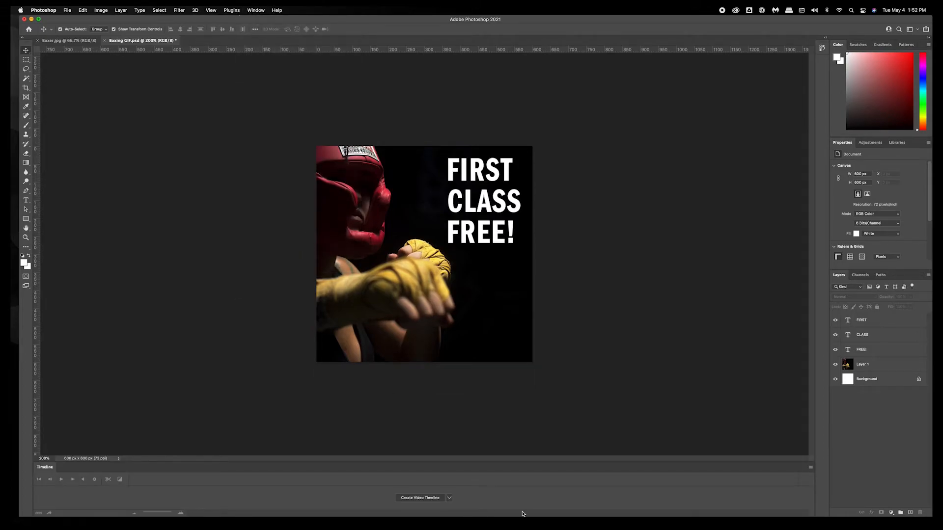
drag(556, 462, 556, 429)
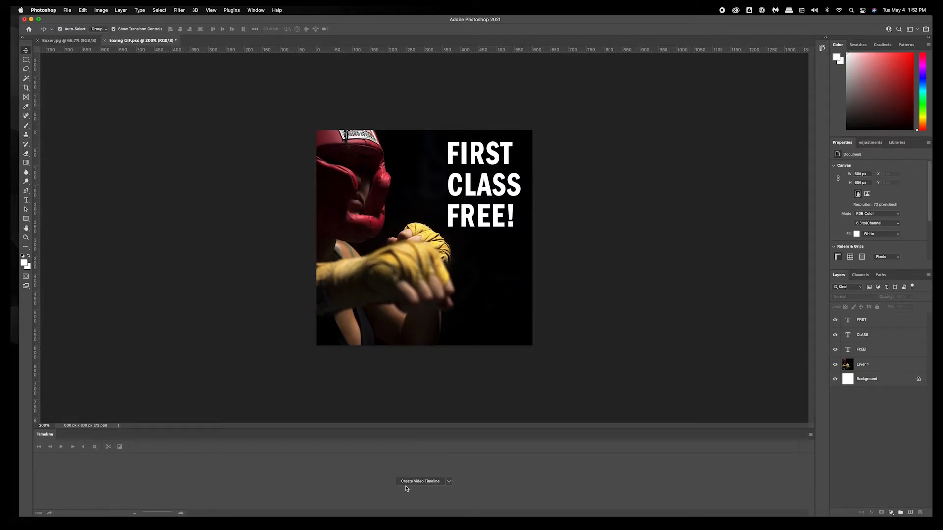
Create a frame animation in the Timeline.
click(449, 482)
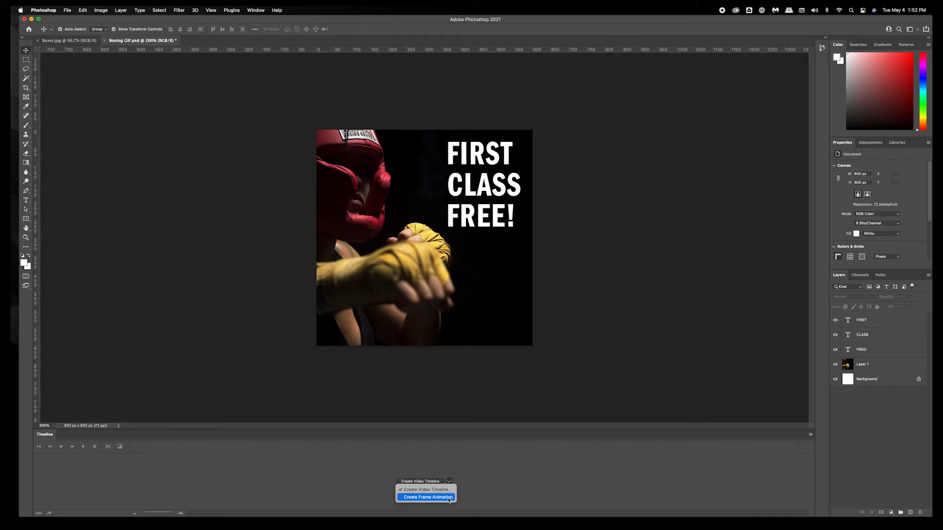
click(448, 497)
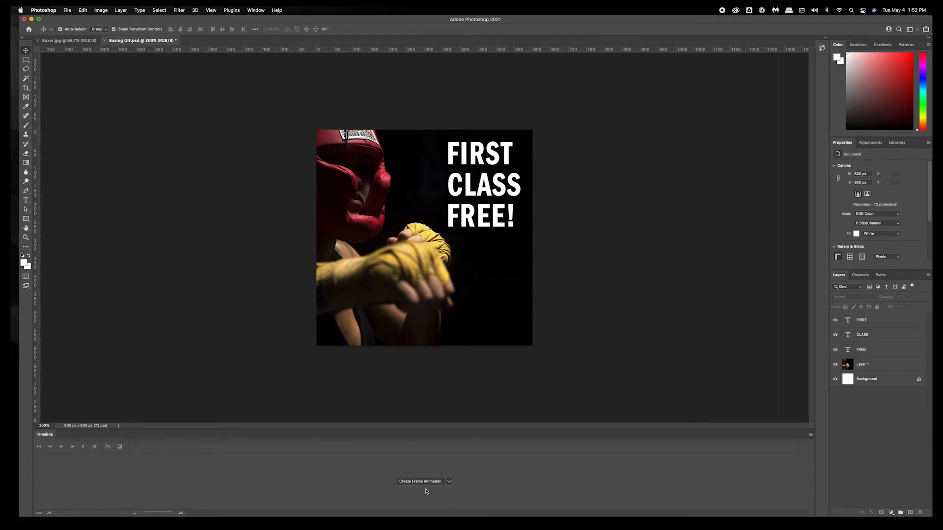
click(415, 483)
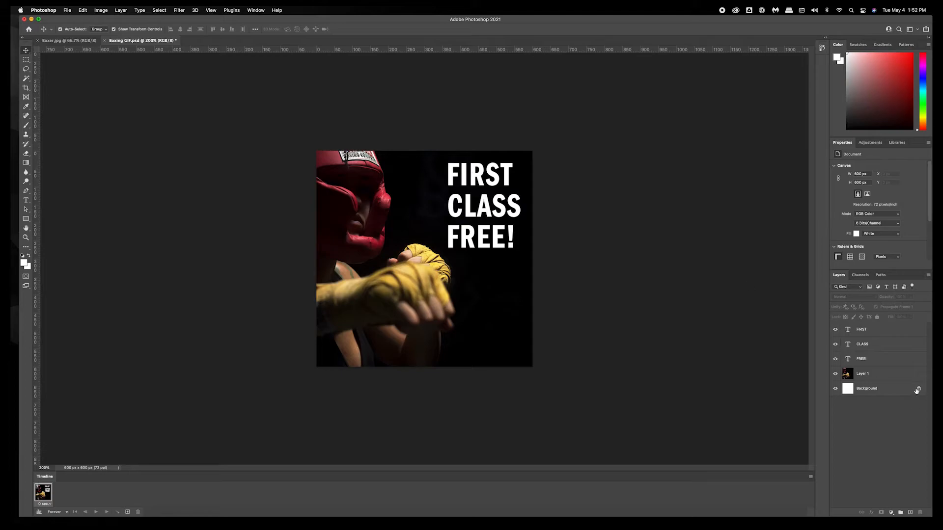
Hide the FIRST, CLASS and FREE! text layers for the first frame.
click(835, 329)
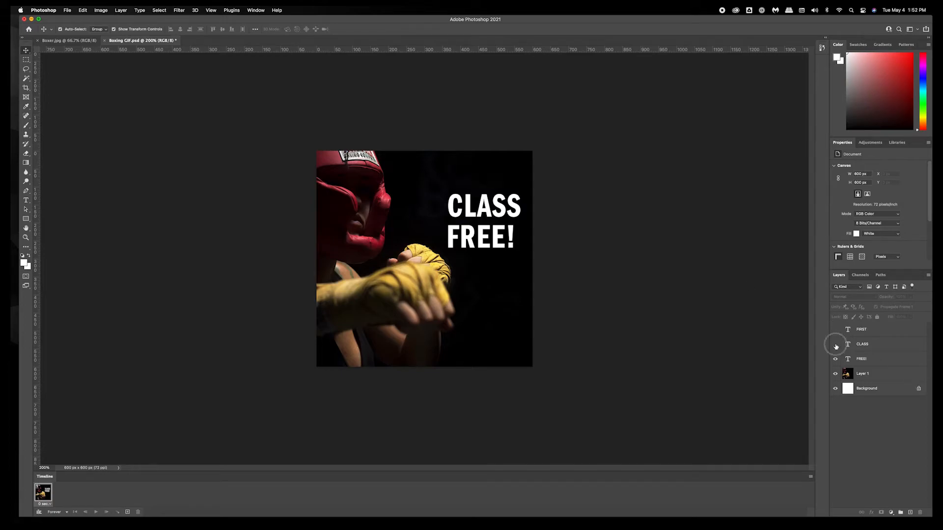
click(836, 345)
click(835, 359)
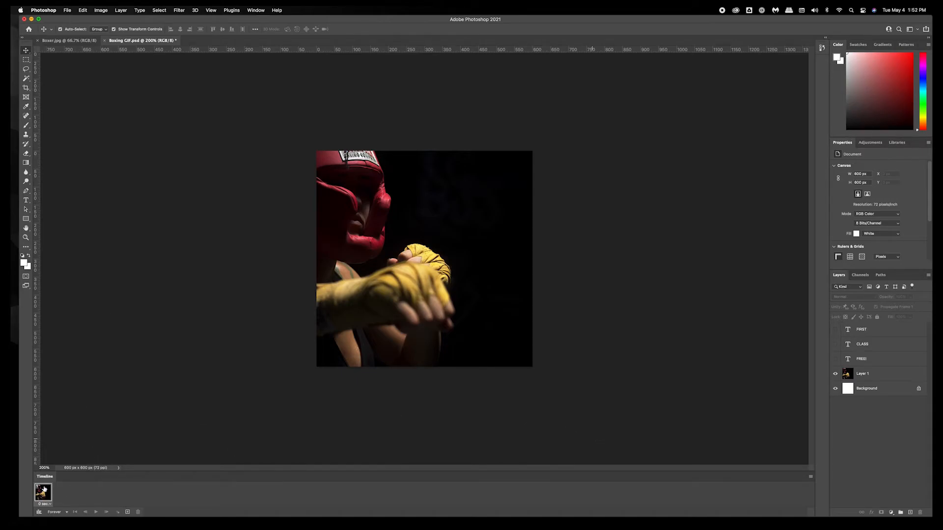
Set the first frame's delay to 1.0 second and duplicate the frame.
click(47, 504)
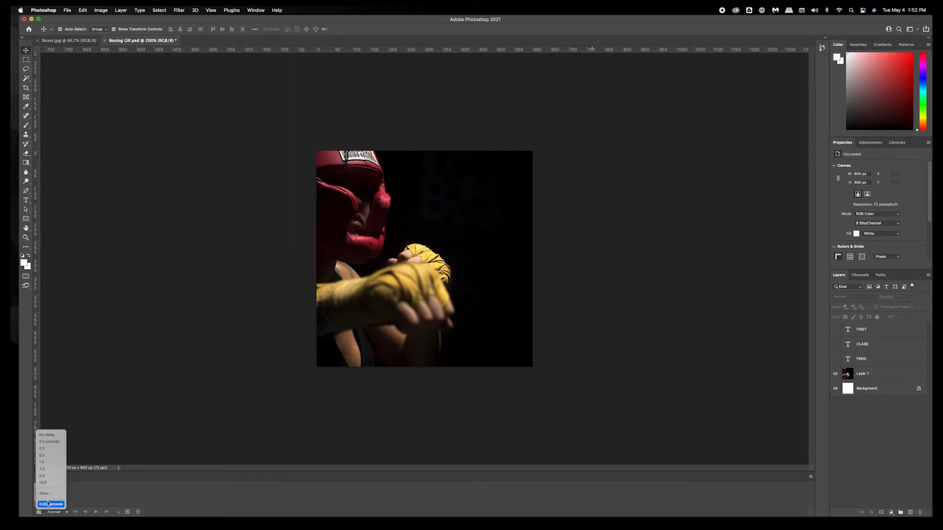
click(51, 463)
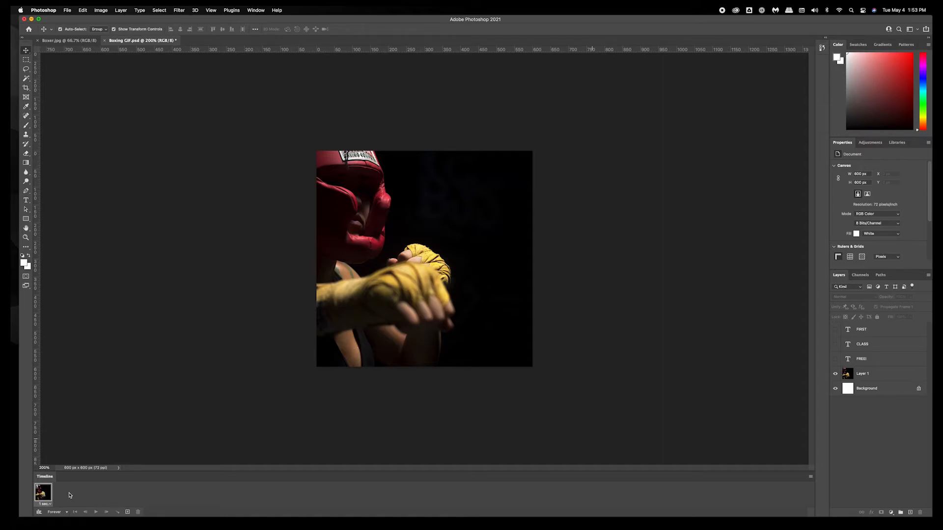
click(127, 512)
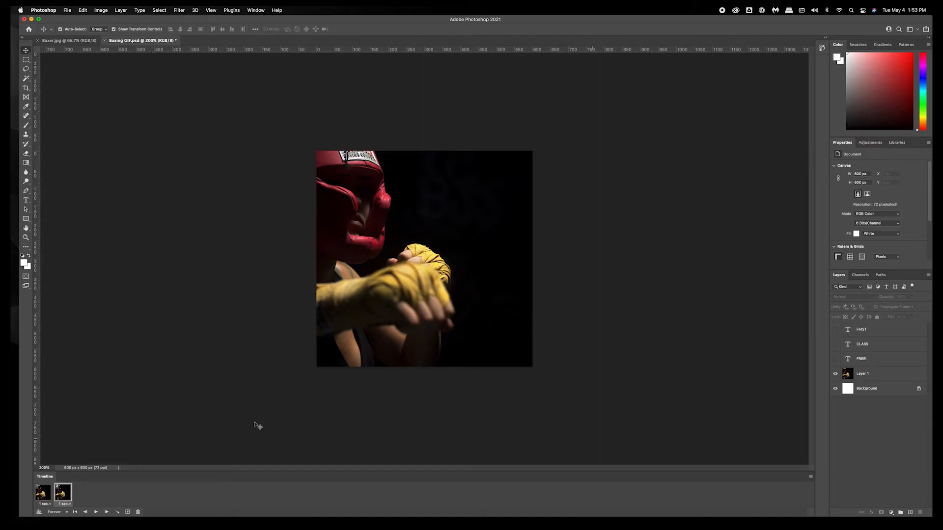
Duplicate frames so the second, third and fourth frames reveal FIRST, CLASS and FREE! in turn.
click(836, 331)
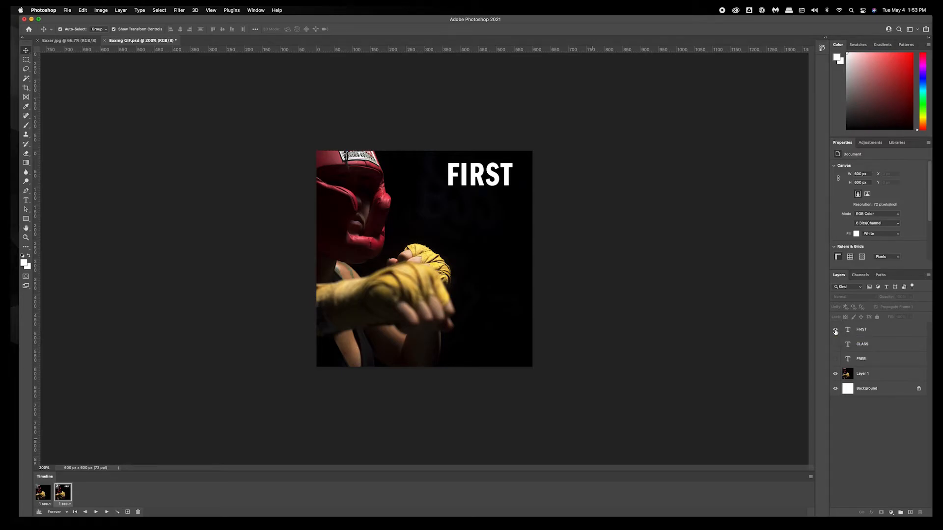
click(128, 513)
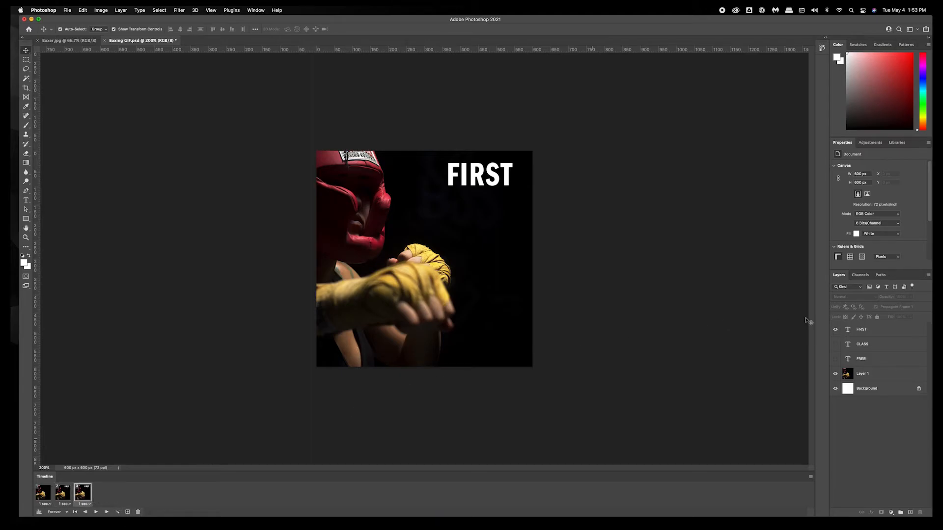
click(836, 345)
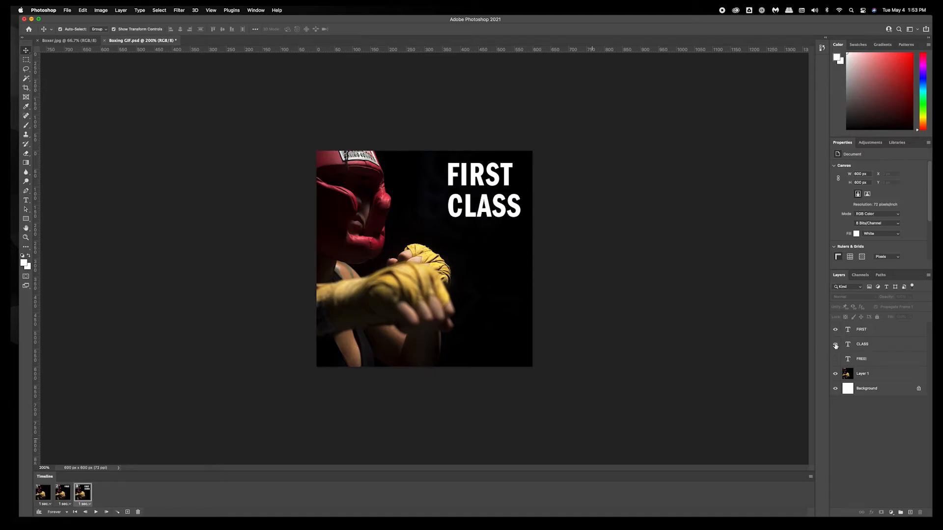
click(127, 513)
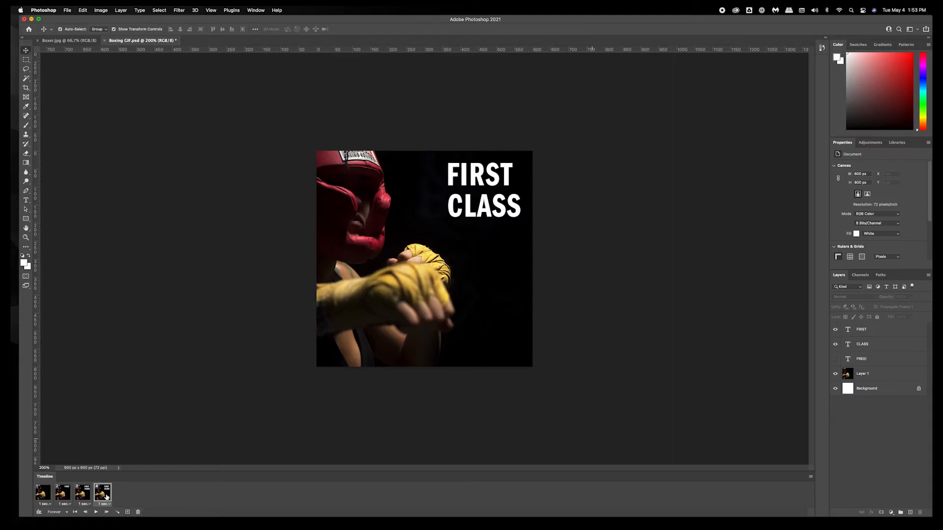
click(835, 359)
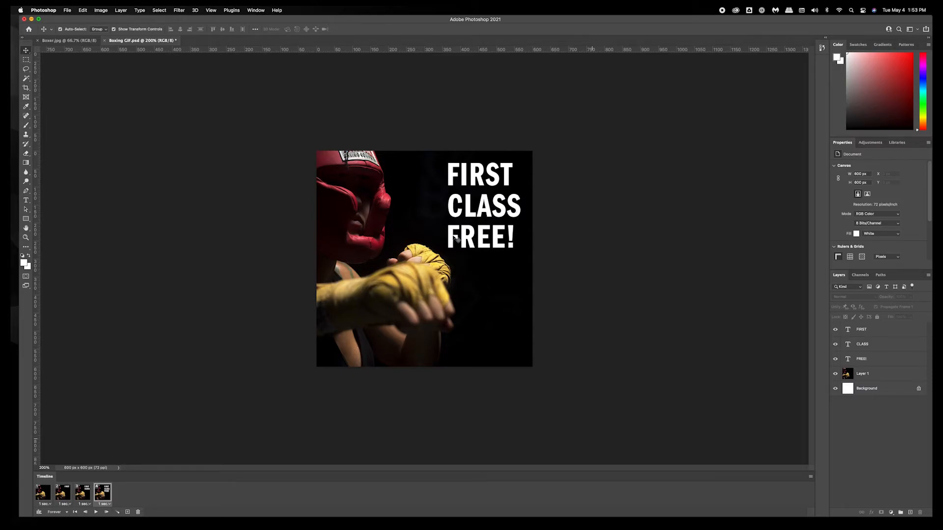
Select each animation frame in turn to preview which text it shows.
click(59, 499)
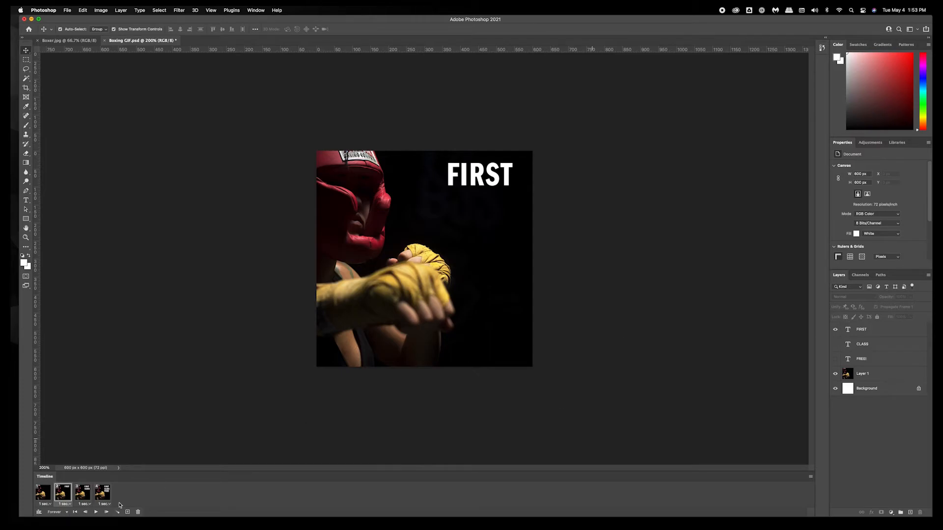
click(86, 496)
click(104, 495)
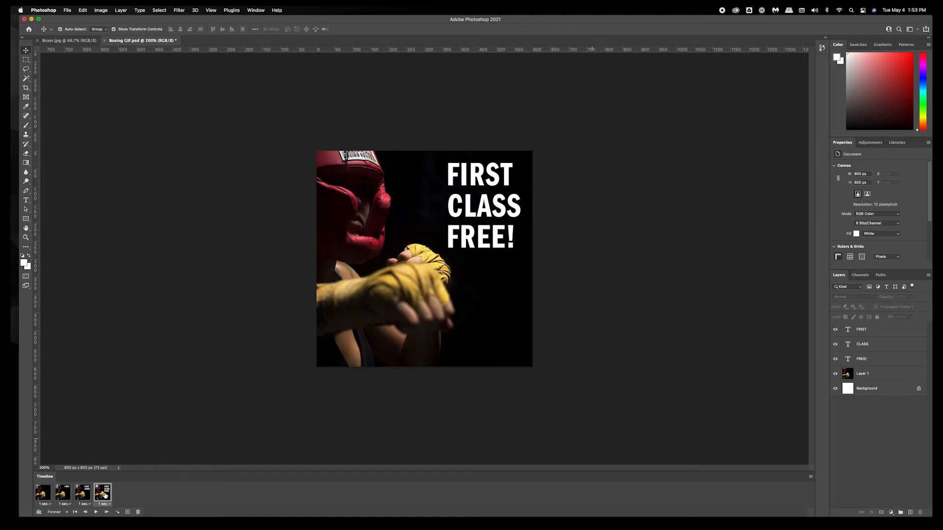
click(60, 495)
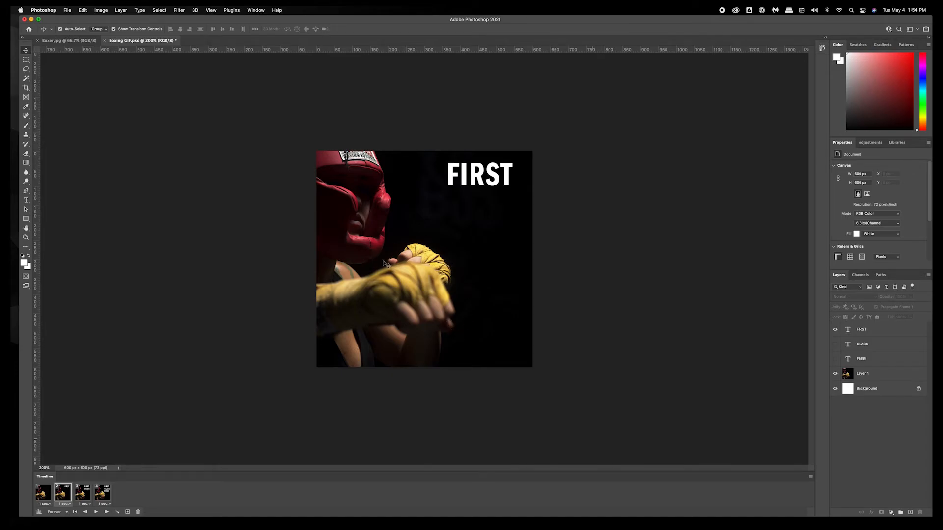
click(83, 493)
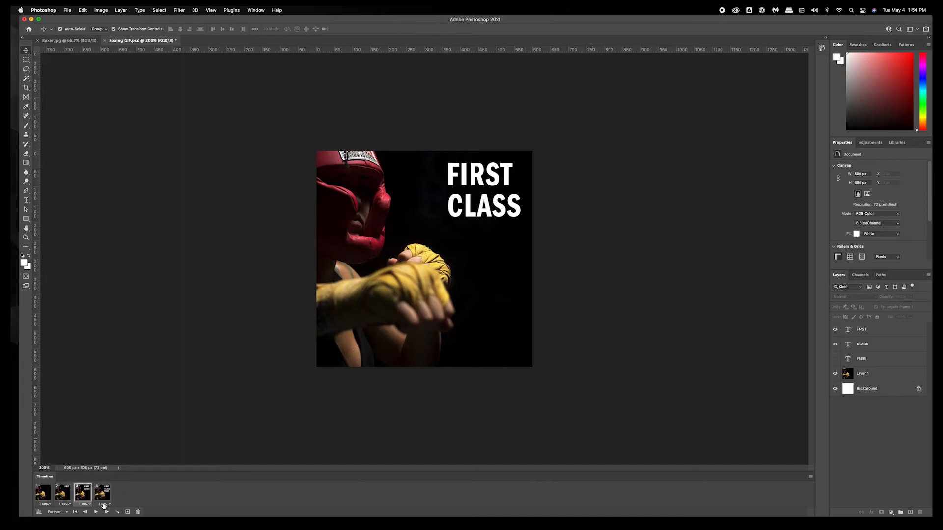
click(43, 497)
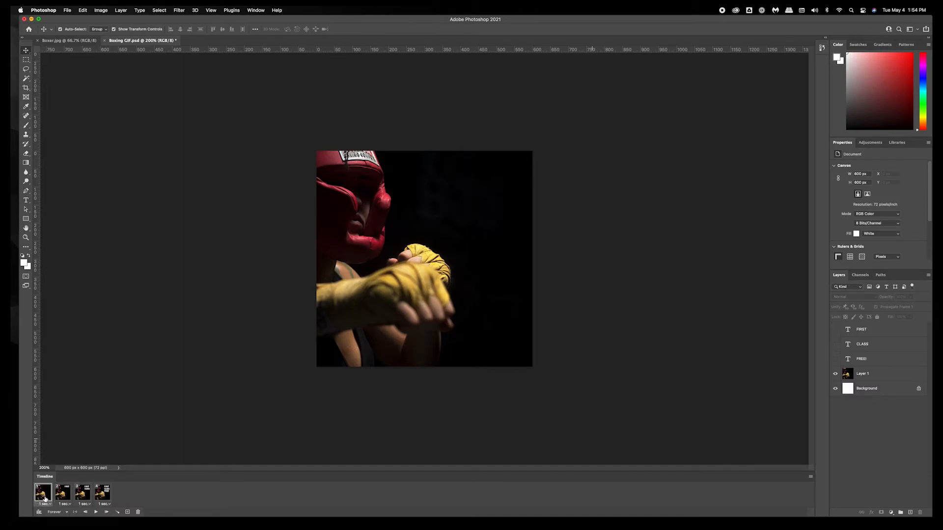
Check the looping option and play, then stop, the animation preview.
click(66, 513)
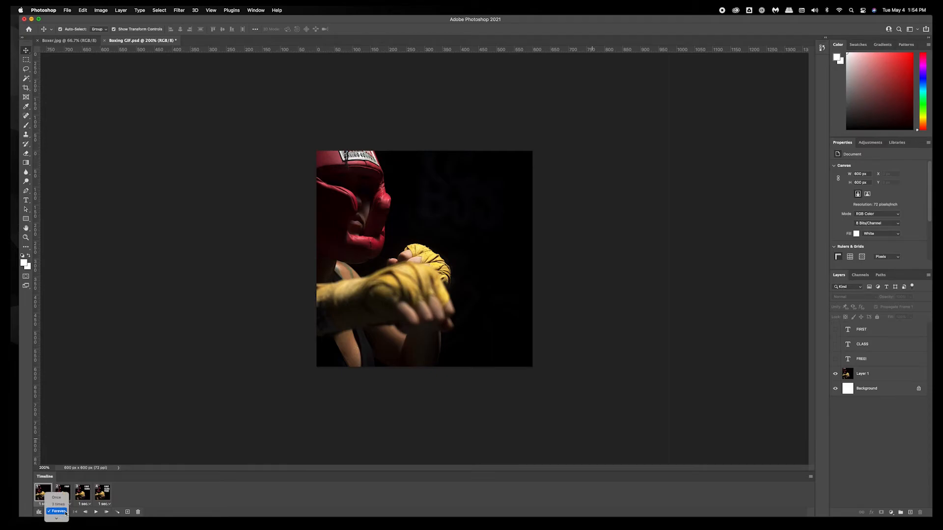
click(66, 513)
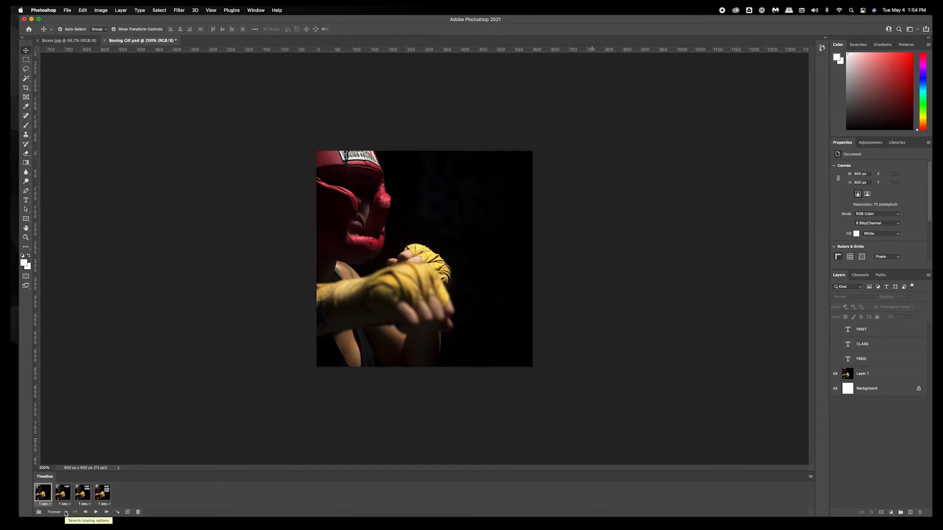
click(66, 513)
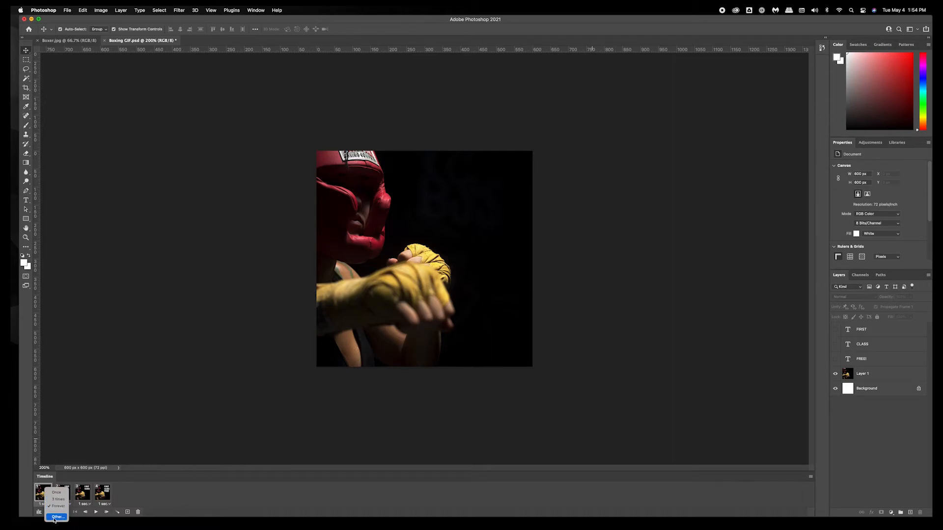
click(164, 502)
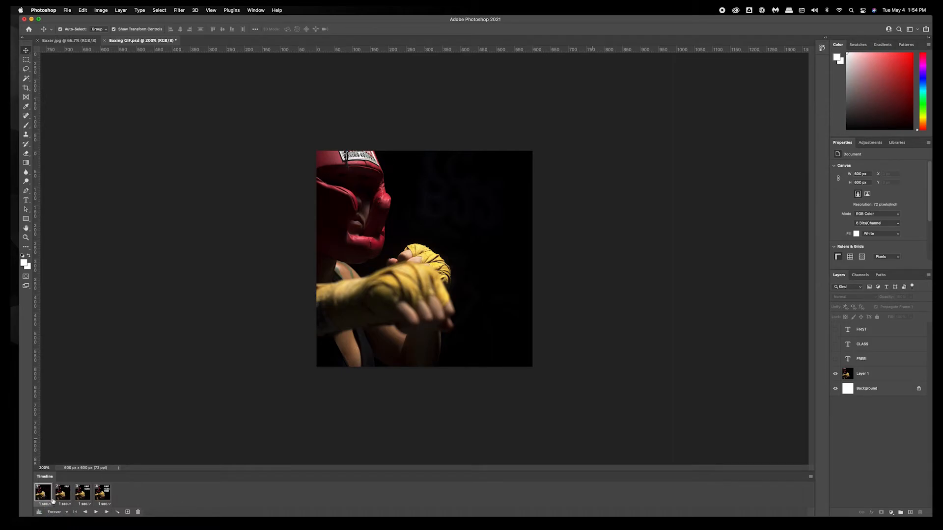
click(97, 512)
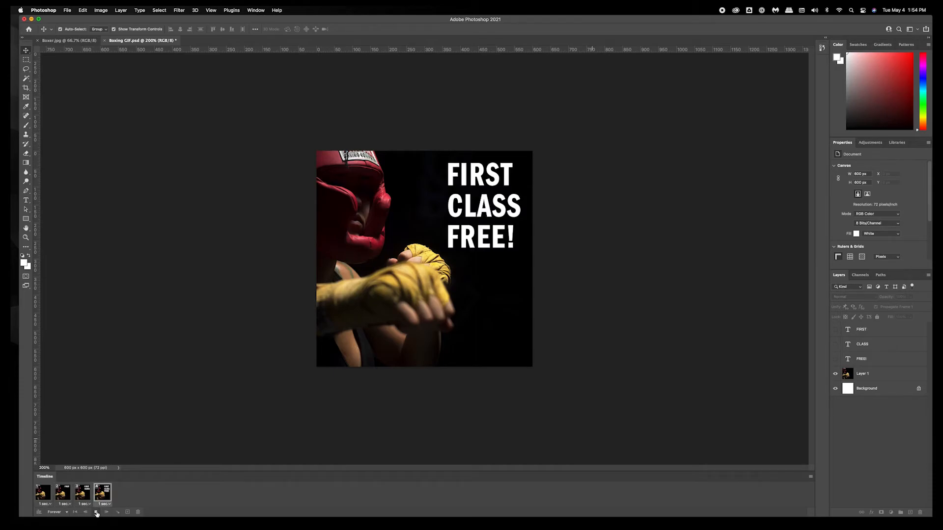
click(97, 512)
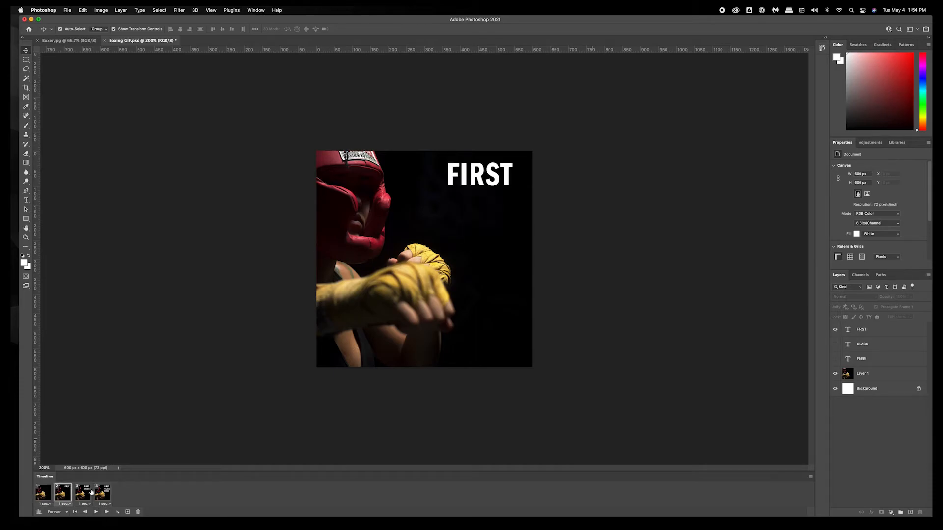
Set the delay of the first three frames to 0.5 seconds.
click(66, 505)
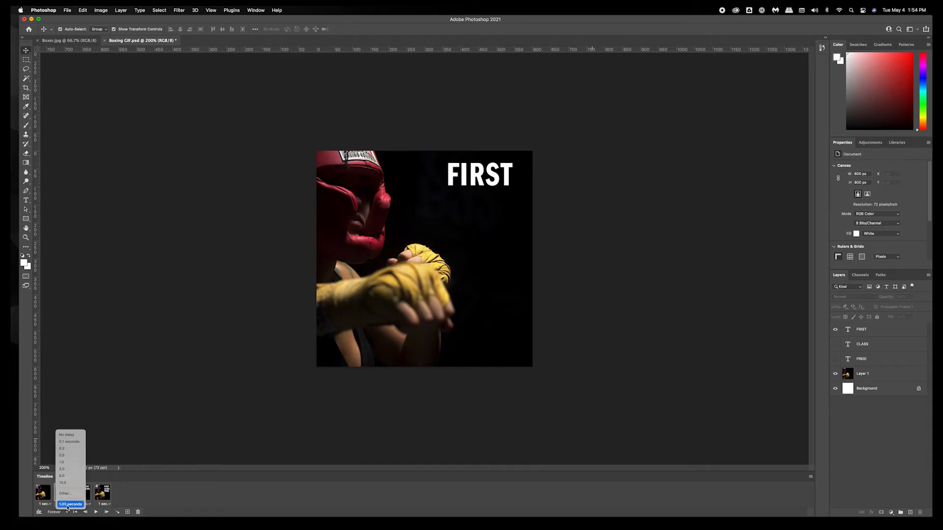
click(81, 505)
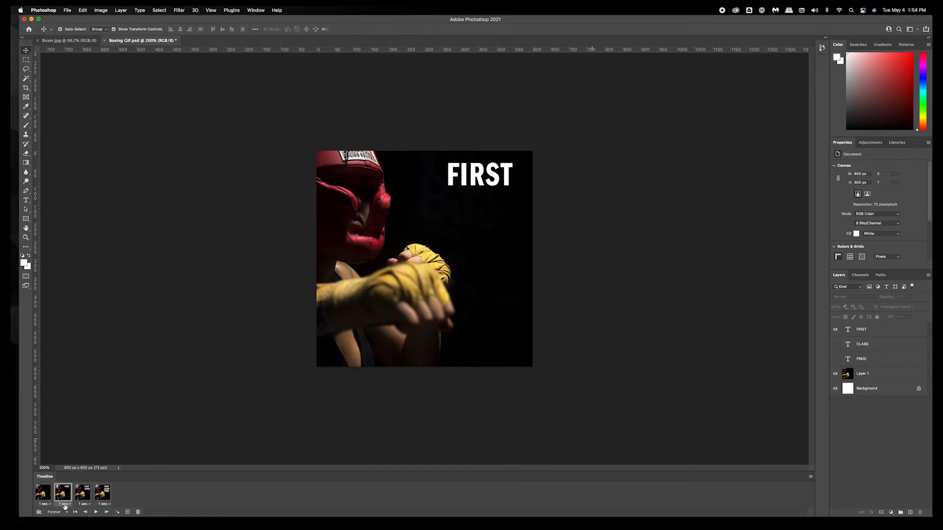
click(65, 501)
click(72, 456)
click(85, 504)
click(81, 456)
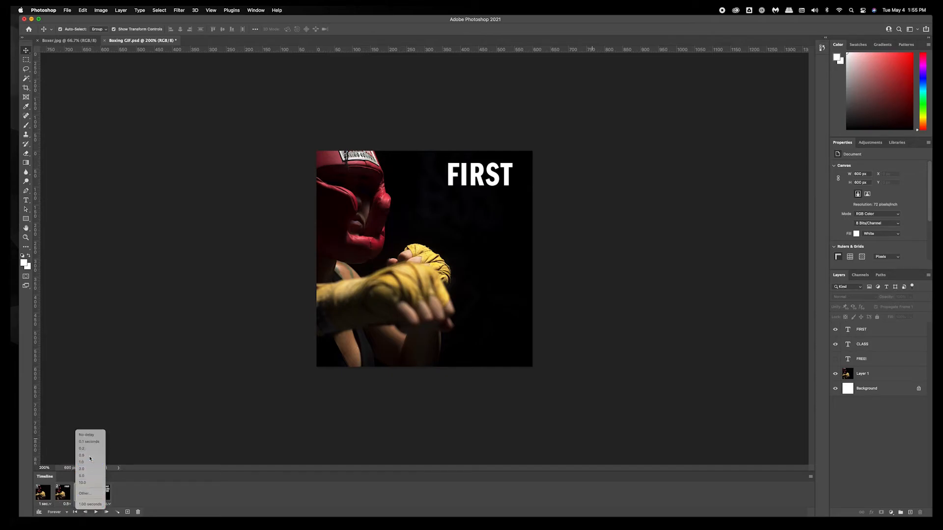
click(46, 504)
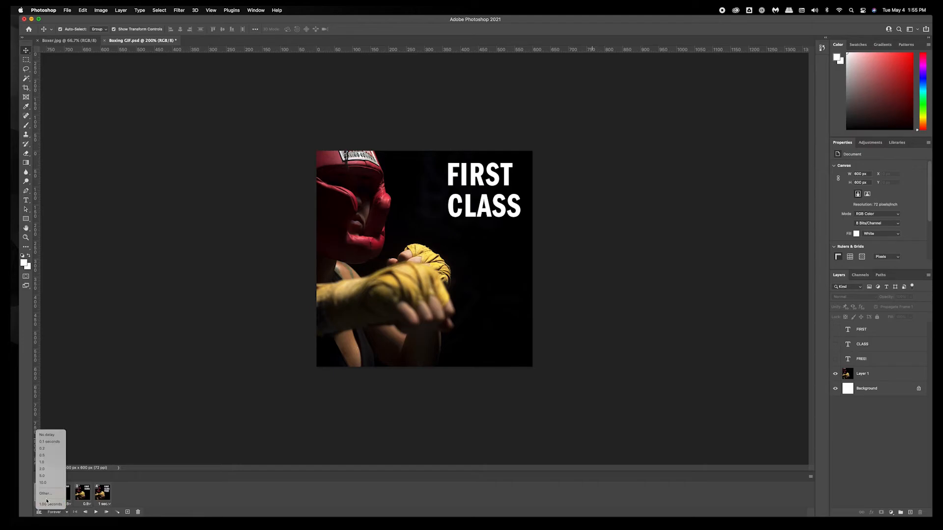
click(45, 456)
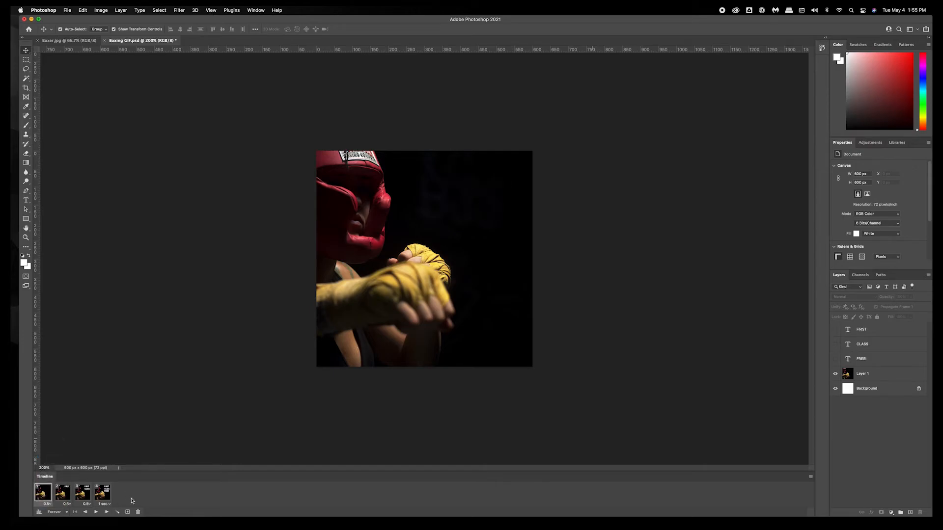
Set the last frame's delay to 2.0 seconds and preview the animation from the first frame.
click(104, 505)
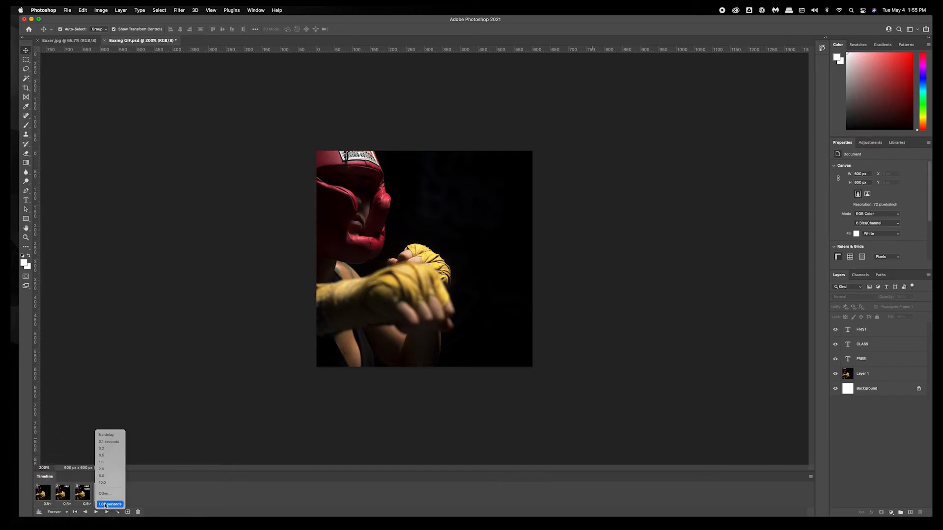
click(110, 469)
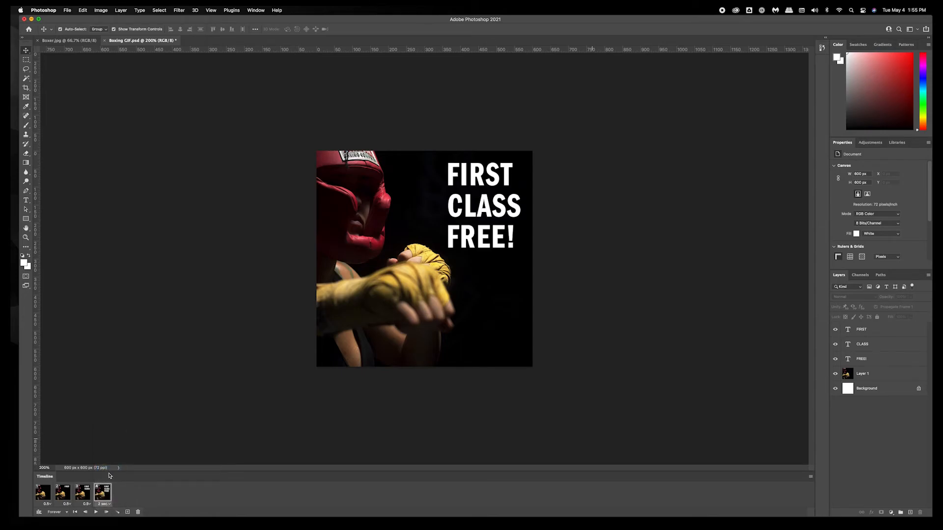
click(46, 500)
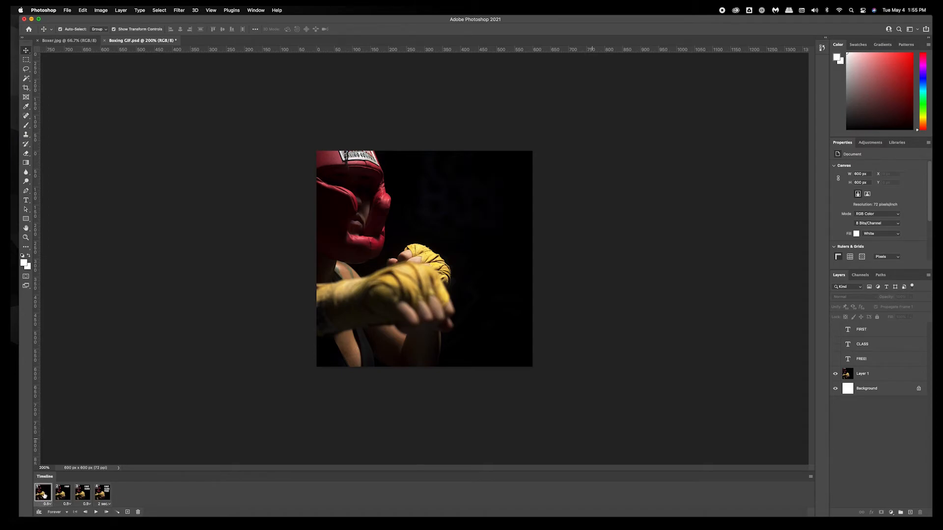
click(97, 512)
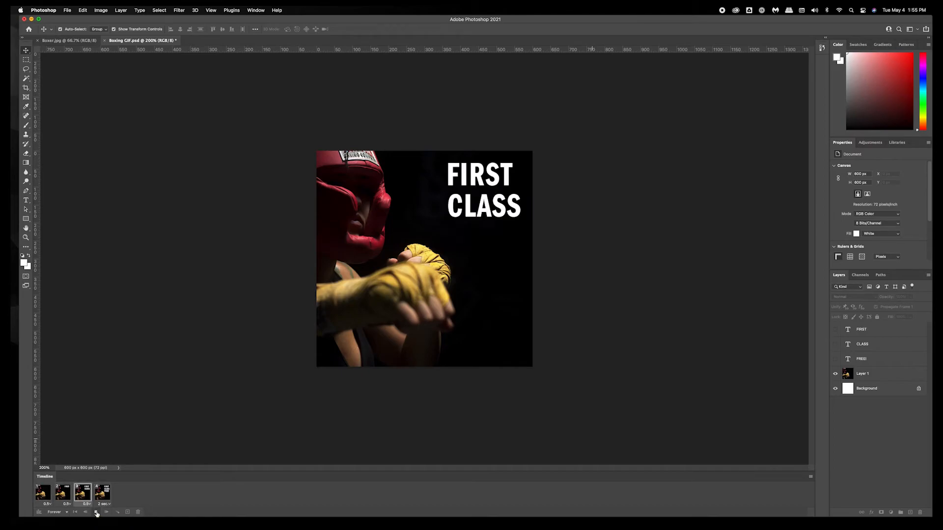
click(96, 513)
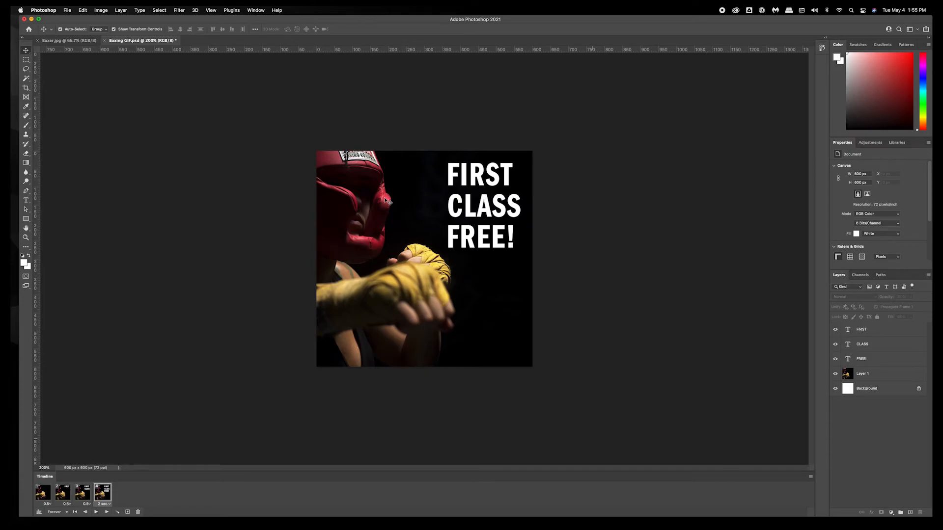
Save the document and play the animation preview again.
key(super+s)
click(358, 308)
click(675, 250)
click(99, 512)
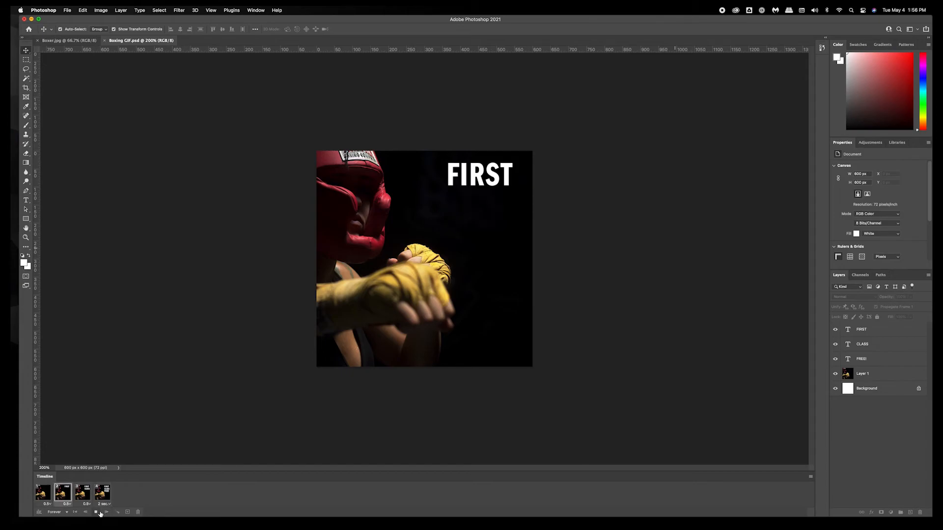
click(100, 513)
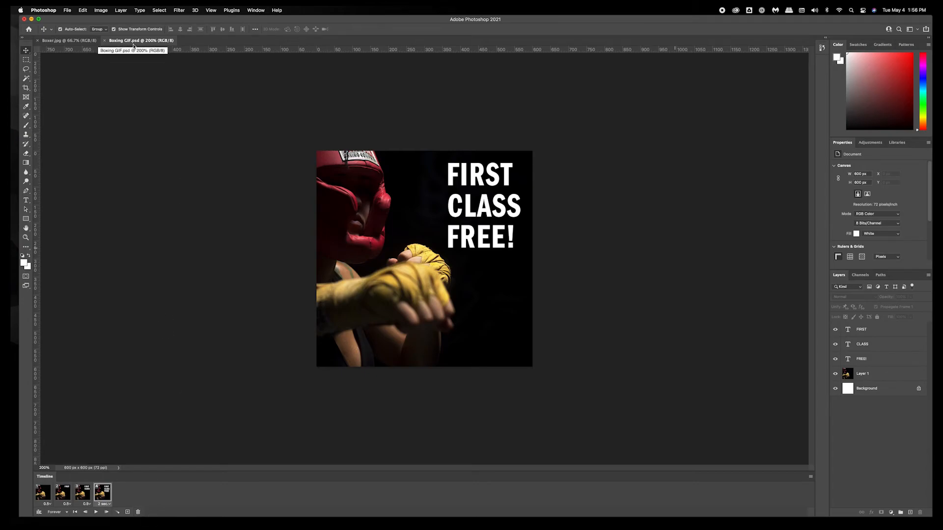
Open the Save for Web (Legacy) export dialog and enlarge it.
click(67, 11)
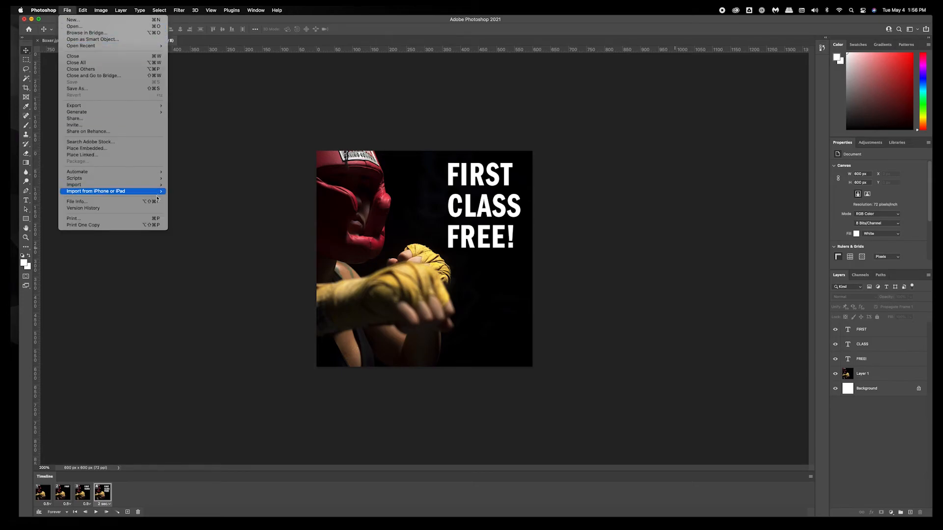
mouse_move(140, 107)
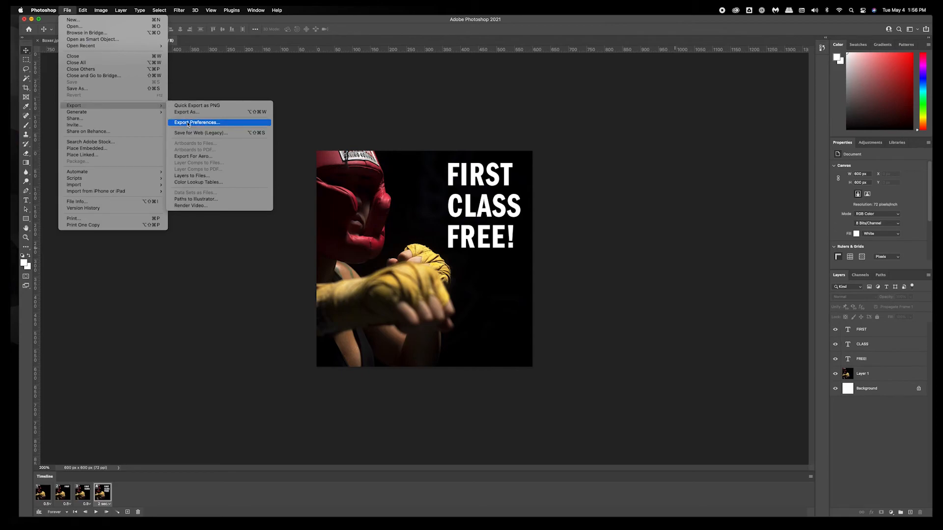
click(196, 138)
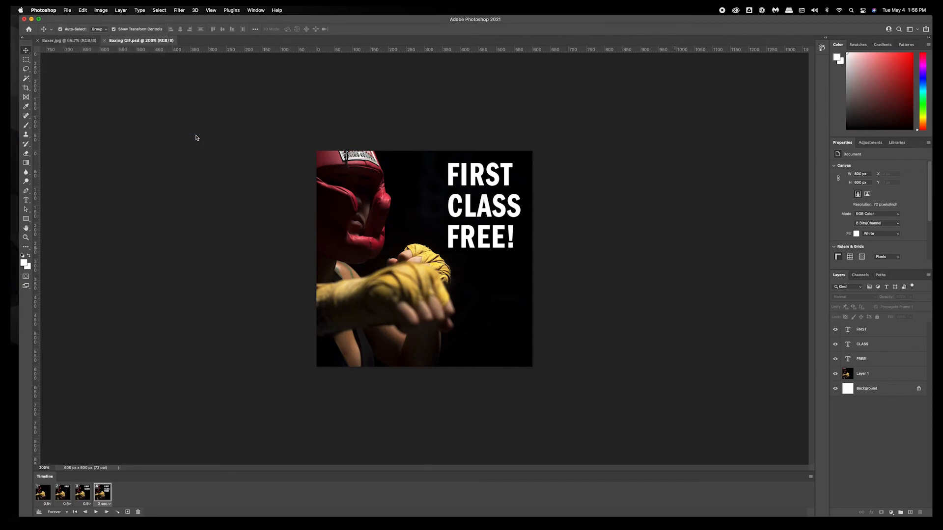
drag(454, 101, 354, 80)
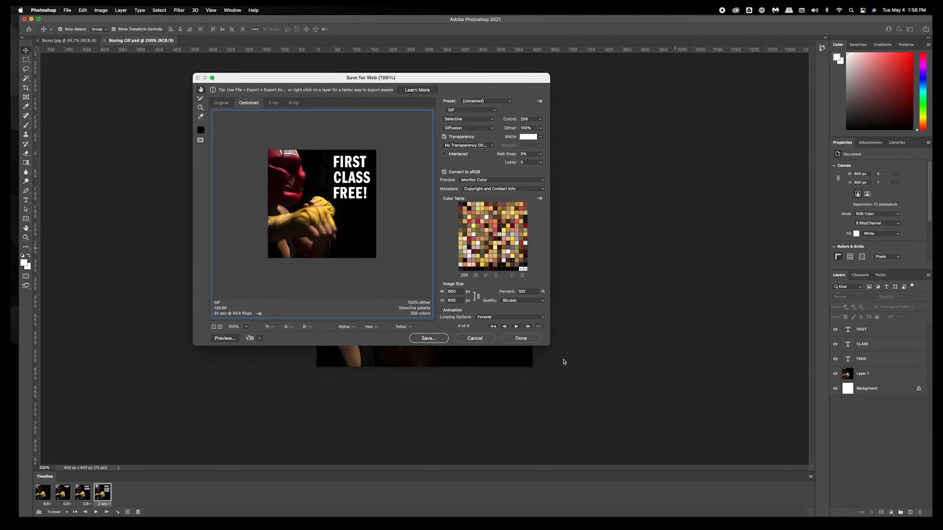
drag(549, 345, 687, 412)
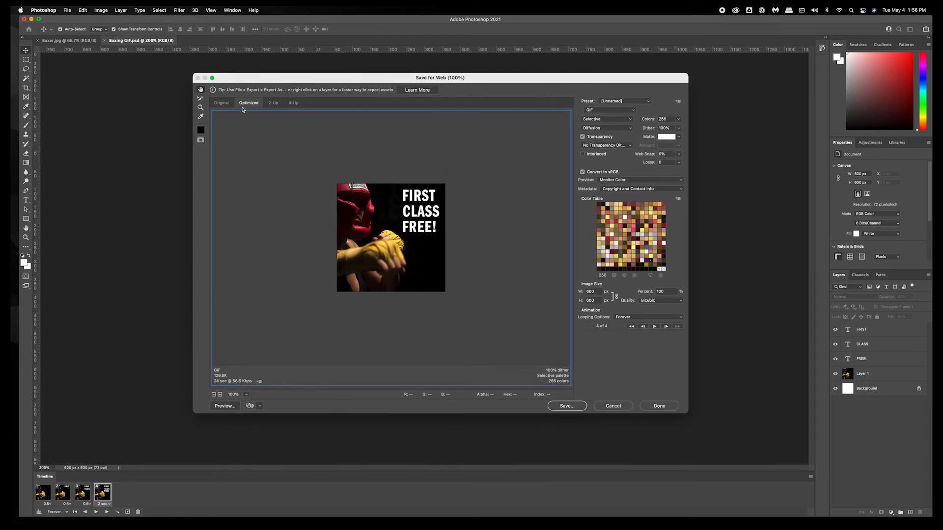
Compare the Original, Optimized and 2-Up previews and select the optimized GIF pane.
click(225, 104)
click(242, 103)
click(273, 104)
click(297, 143)
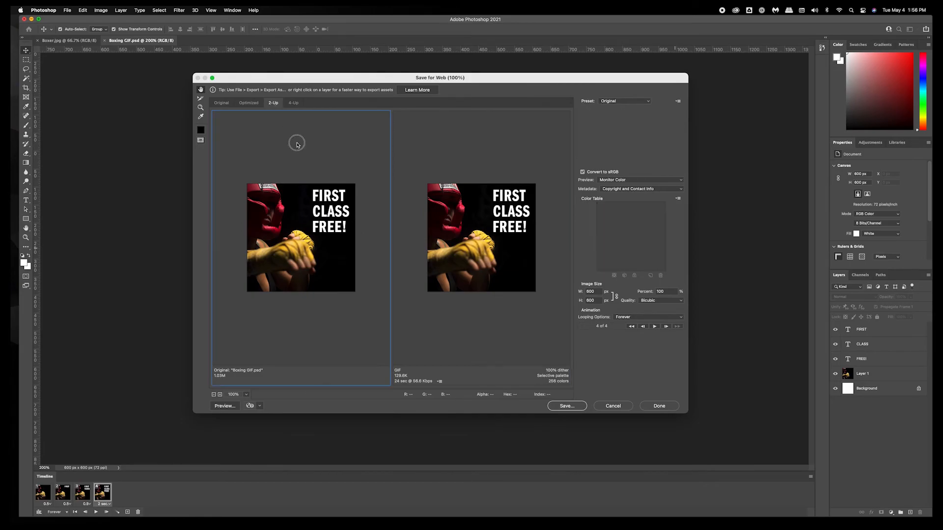
click(438, 150)
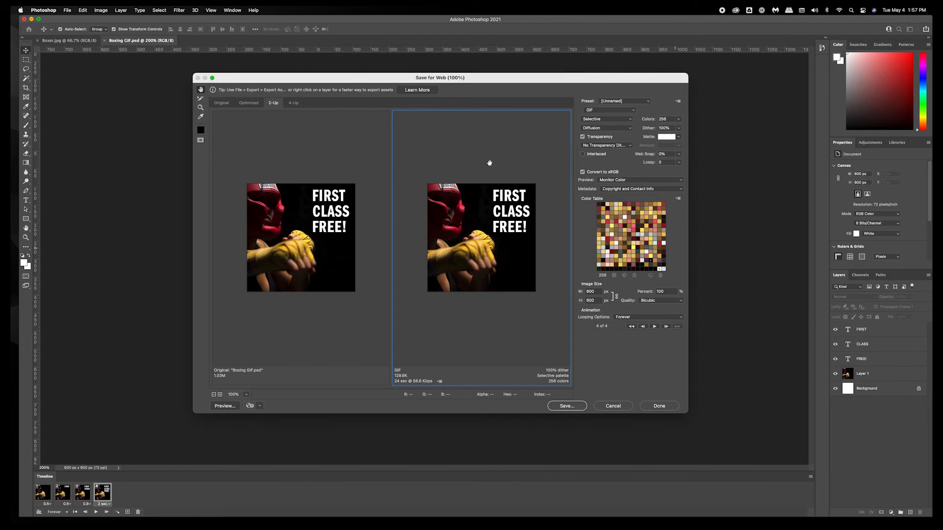
Try the optimized output as JPEG and PNG-8, then switch the format back to GIF.
click(595, 111)
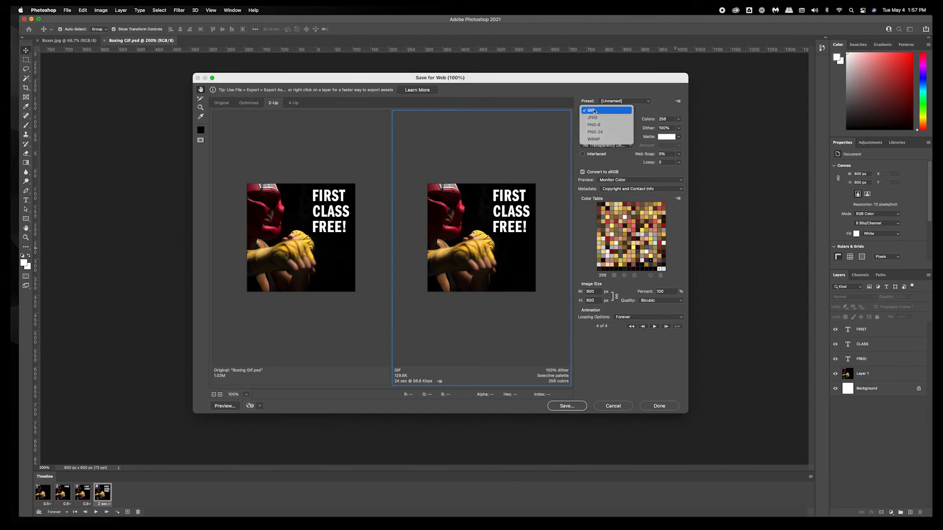
click(595, 117)
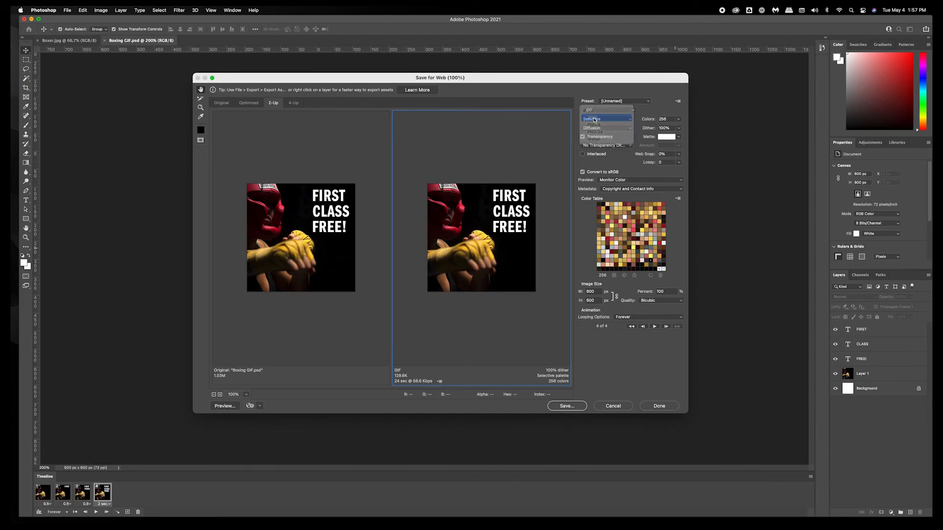
click(596, 116)
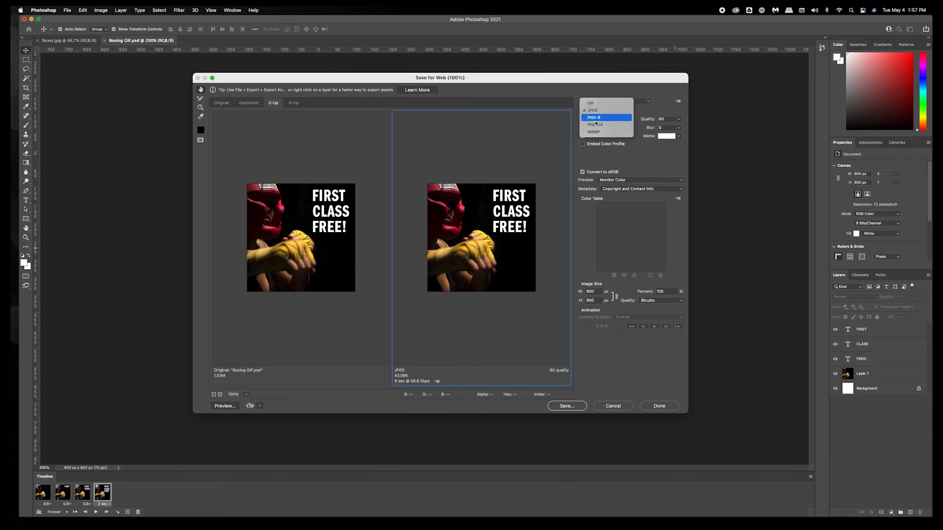
click(594, 117)
click(595, 112)
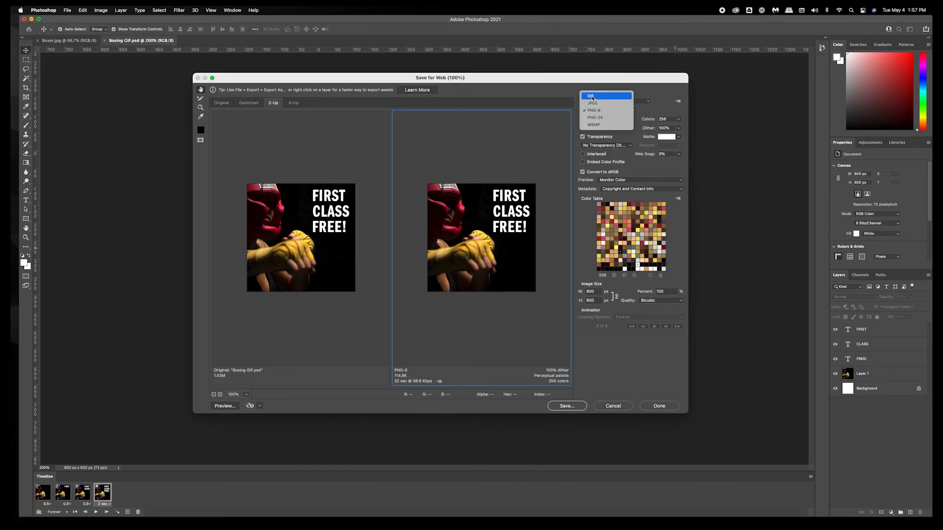
click(591, 97)
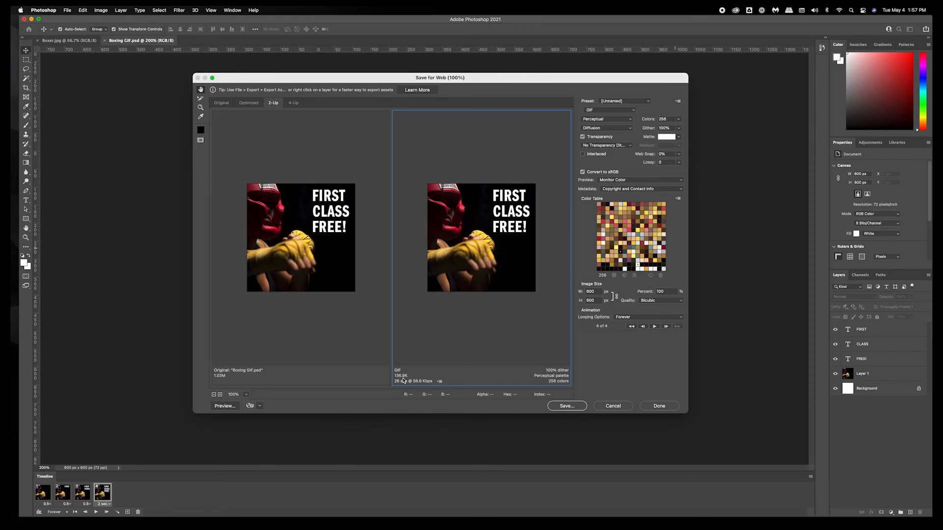
Check the GIF's 800 px image size and open the save dialog for the optimized GIF.
double_click(593, 293)
key(Tab)
click(679, 120)
click(695, 183)
click(575, 407)
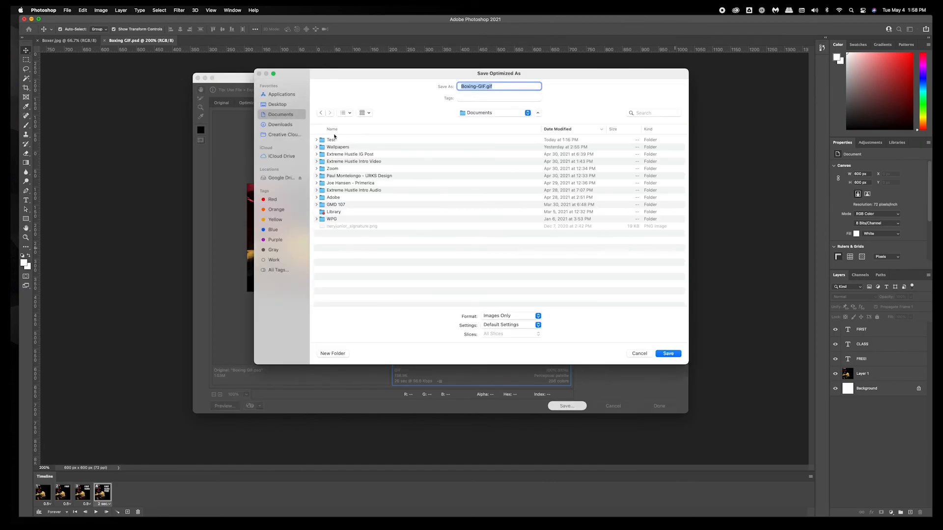
Browse into Test › Boxing GIF and create a new folder named RTP there.
double_click(334, 140)
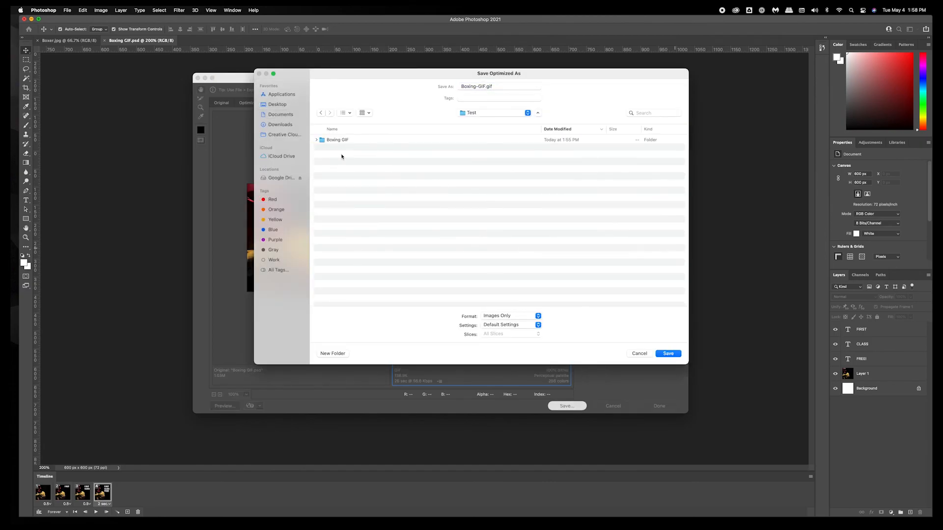
double_click(335, 140)
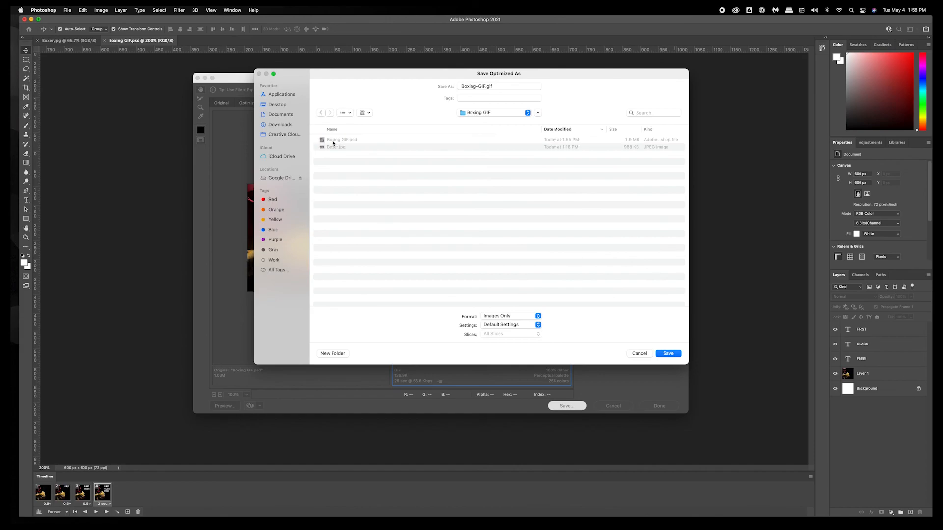
click(333, 354)
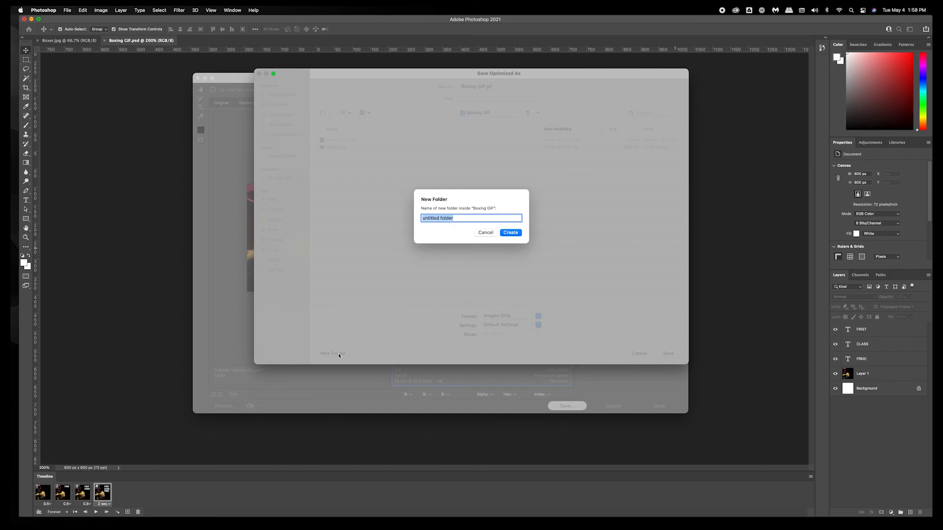
text(RTP)
key(Return)
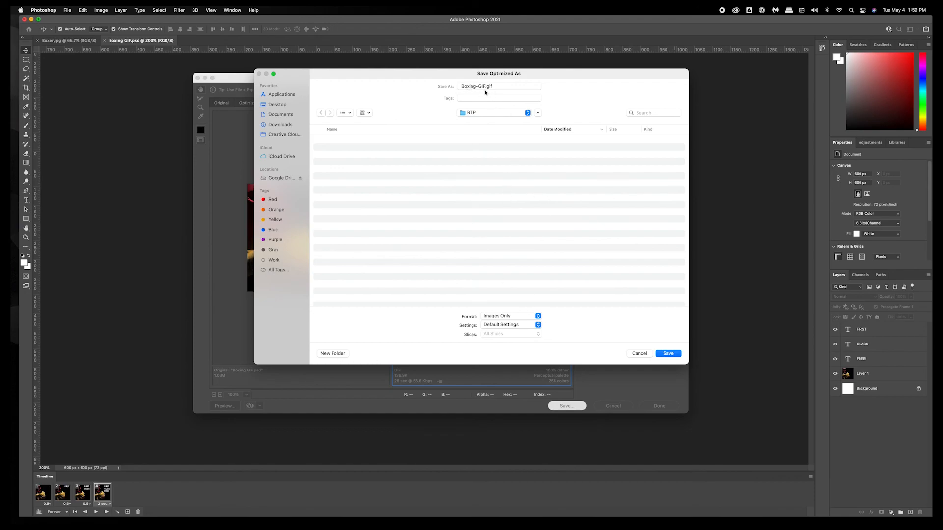
Save Boxing-GIF.gif into the RTP folder and save the Photoshop document.
click(669, 355)
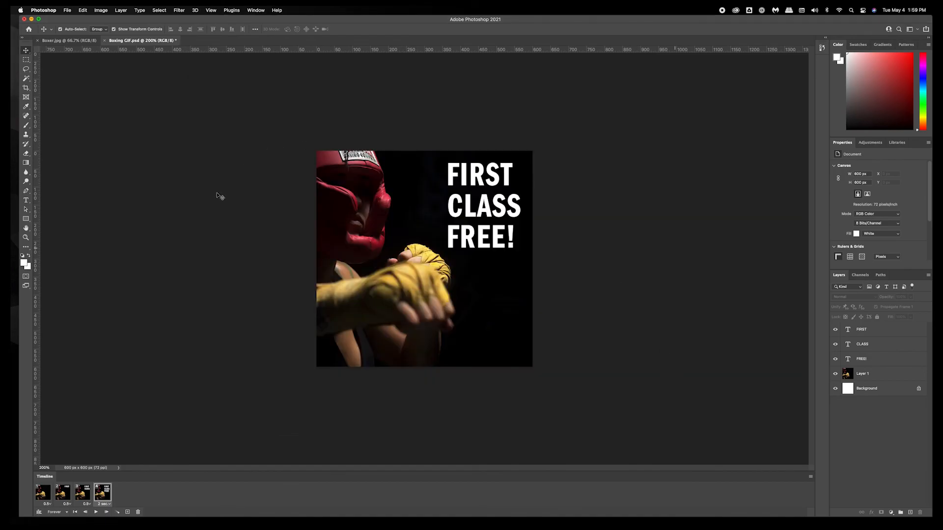
key(super+s)
Switch to Finder and open the RTP folder inside Boxing GIF.
click(25, 22)
drag(597, 320, 340, 145)
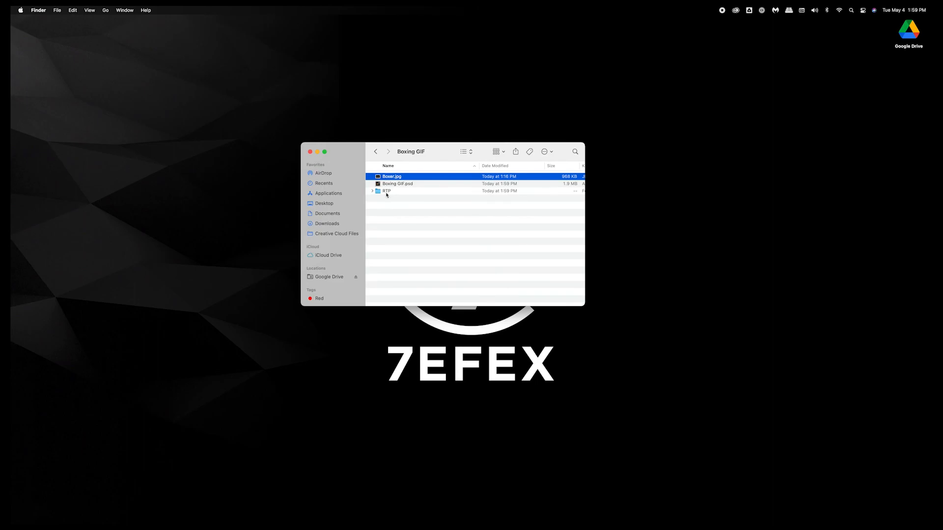
double_click(387, 192)
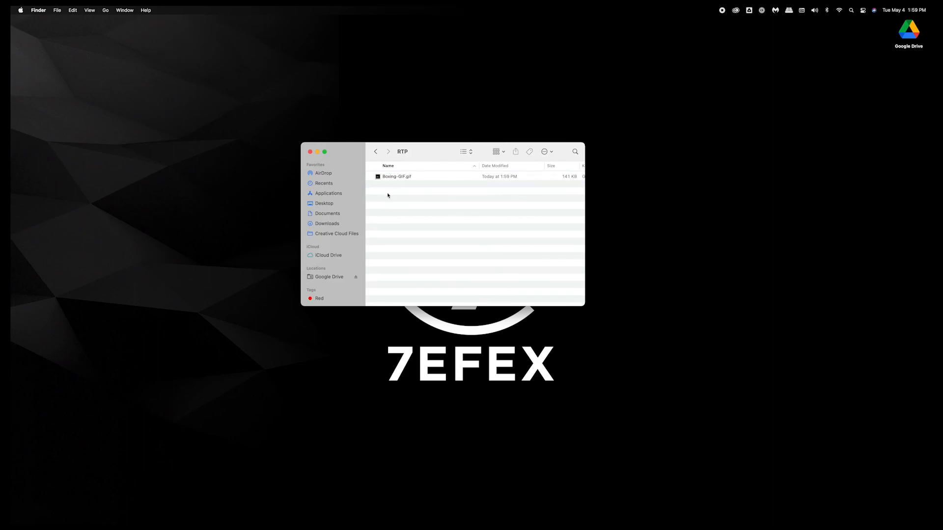
Open Boxing-GIF.gif in Chrome to preview the animation, allowing access to the Documents folder.
click(407, 178)
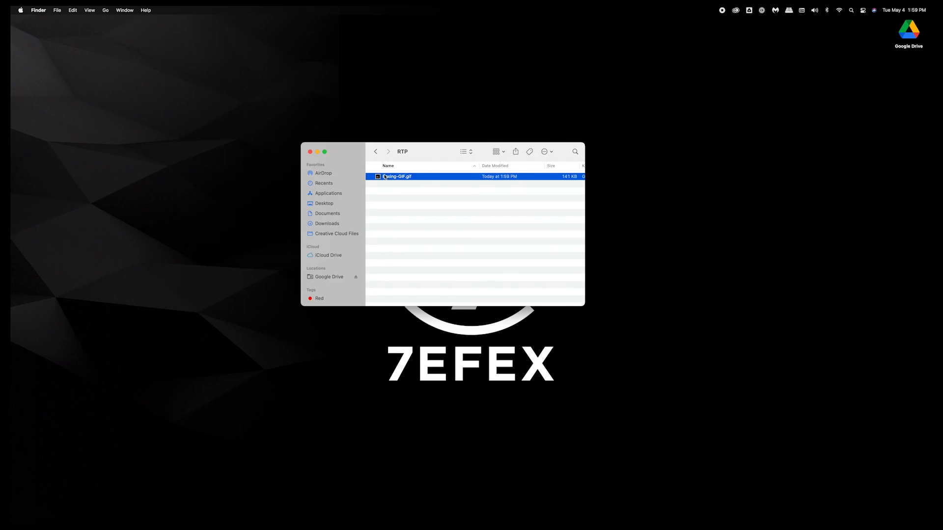
drag(387, 179, 39, 234)
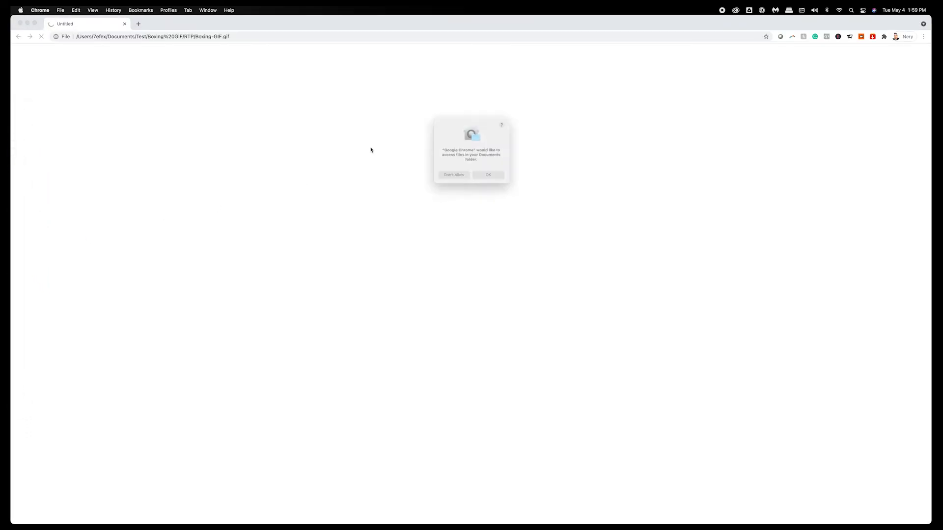
click(509, 184)
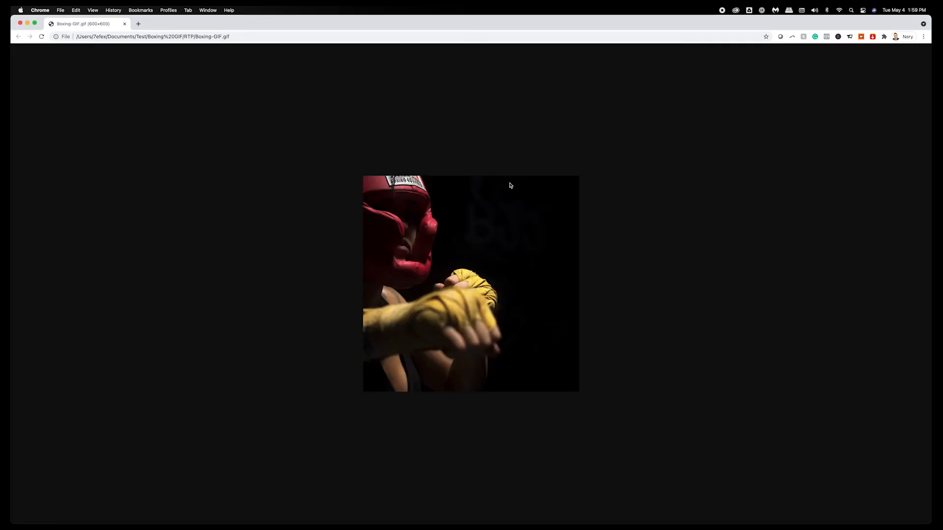